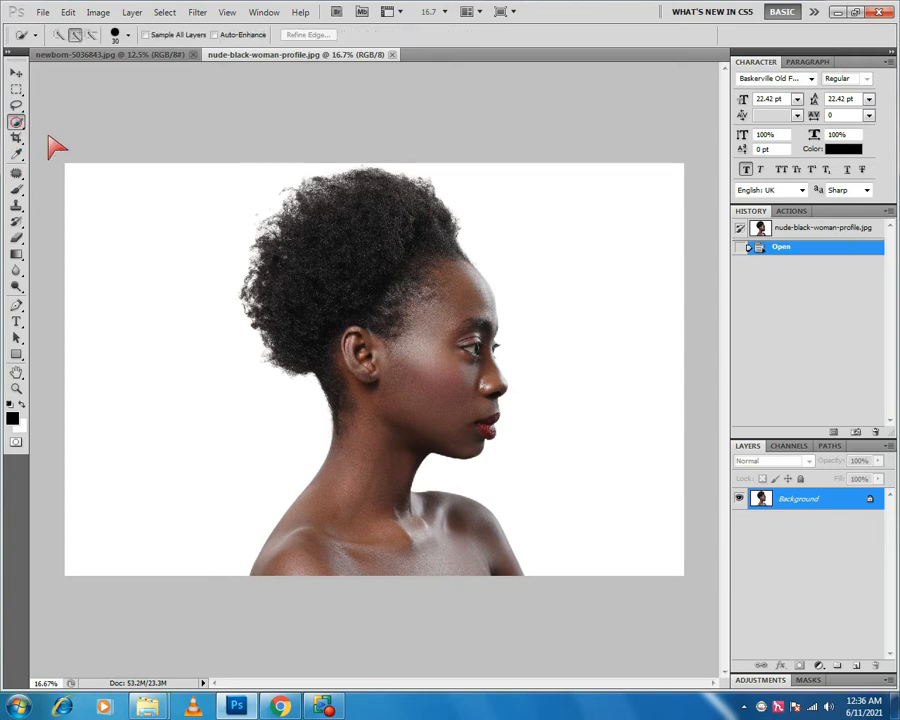
- Select the whole woman, from hair to shoulders, with the Quick Selection tool, including the tip of the nose
left_click(318, 520)
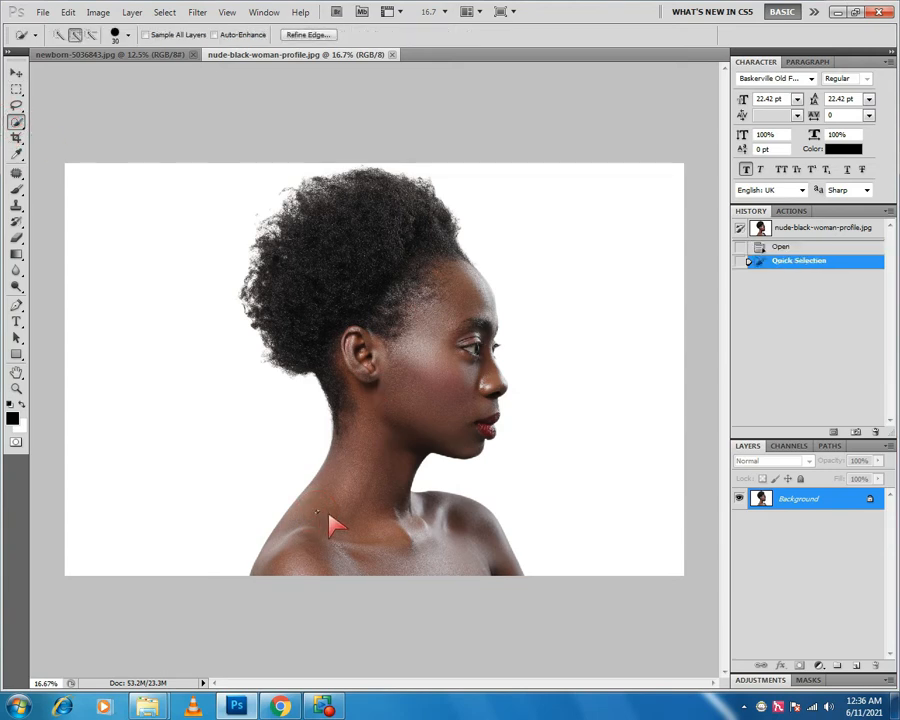
mouse_move(318, 520)
left_mouse_down()
mouse_move(358, 468)
mouse_move(345, 405)
mouse_move(300, 358)
mouse_move(284, 294)
mouse_move(296, 250)
mouse_move(316, 240)
left_mouse_up()
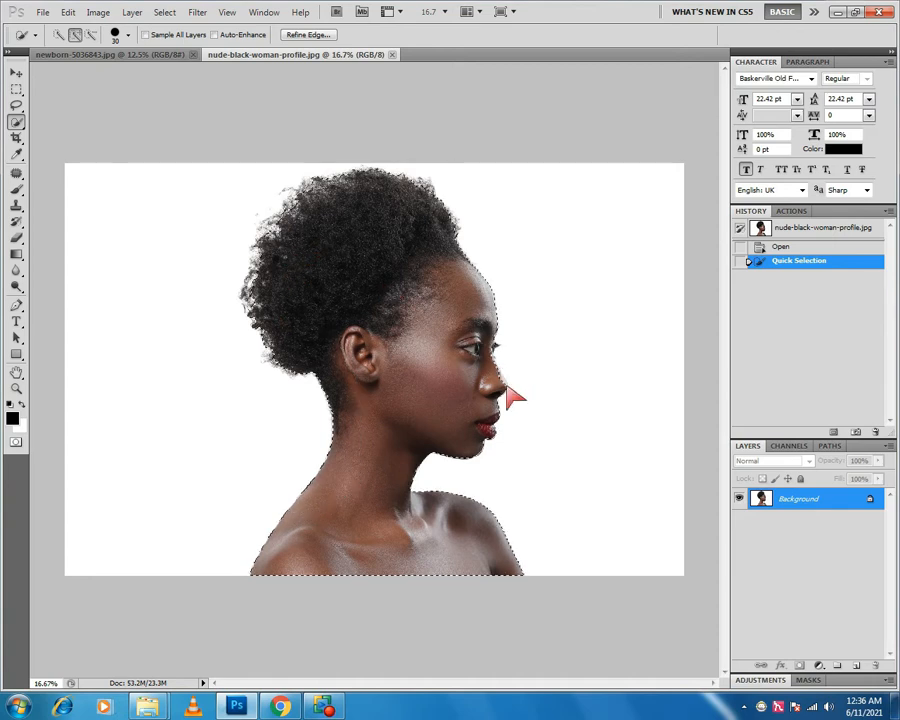
left_click_drag(514, 398, 518, 384)
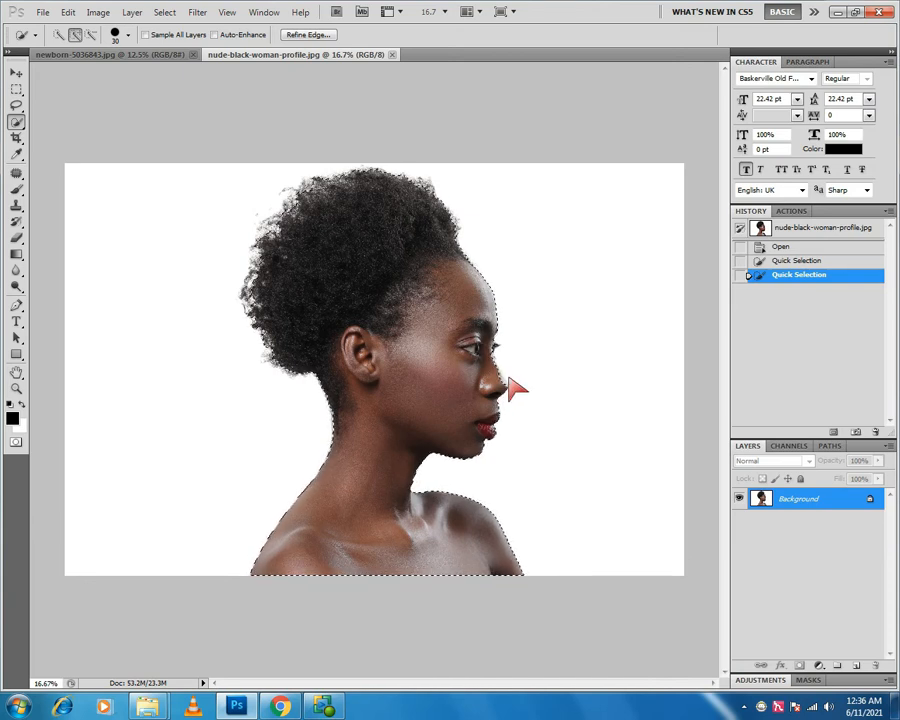
- Extend the quick selection to include the far eye's lashes and the bridge of the nose
scroll(512, 386, "up", 3)
scroll(512, 388, "up", 4)
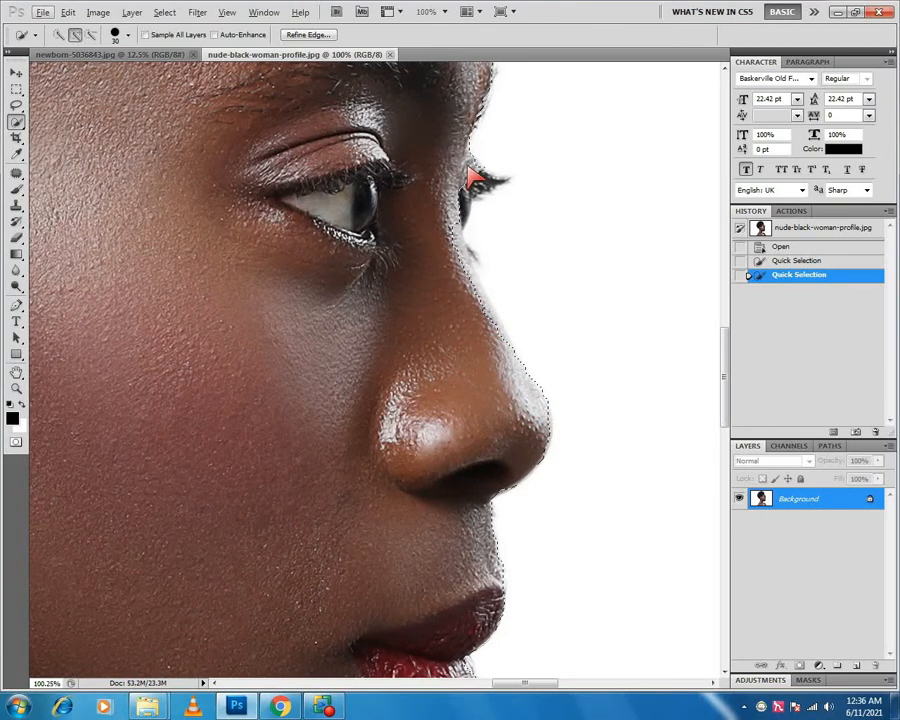
left_click_drag(472, 176, 456, 184)
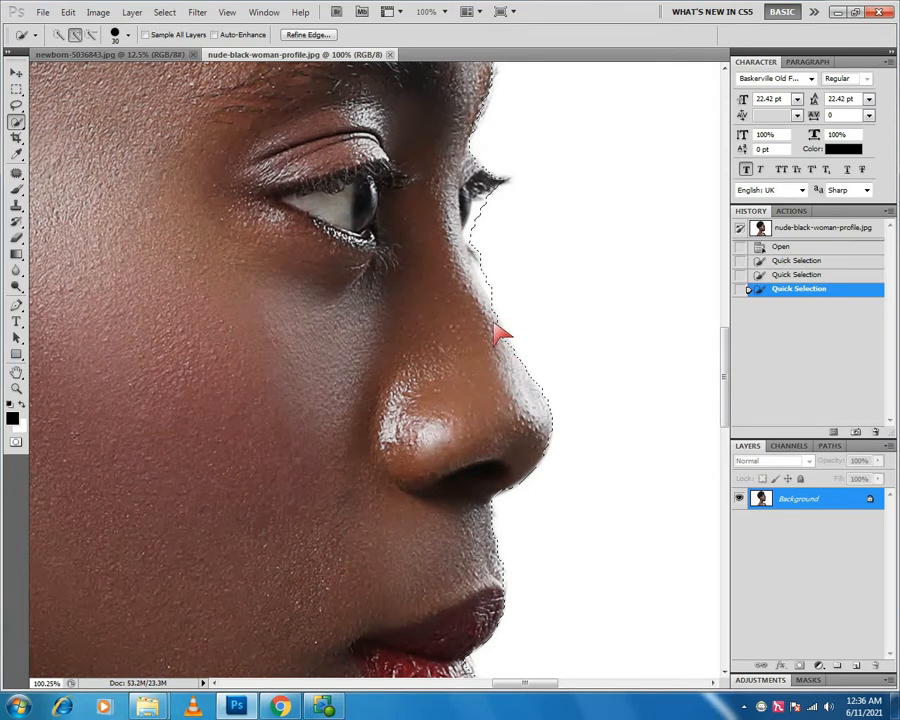
left_click(497, 330)
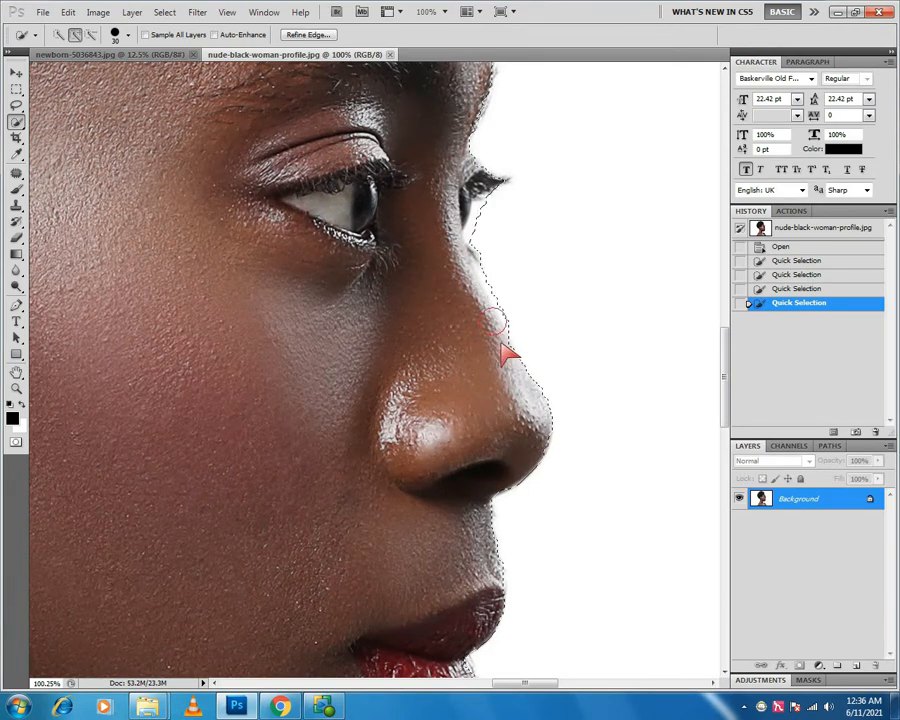
- Subtract the excess white area between the eyelashes and the nose bridge from the selection with the Polygonal Lasso
left_click(17, 106)
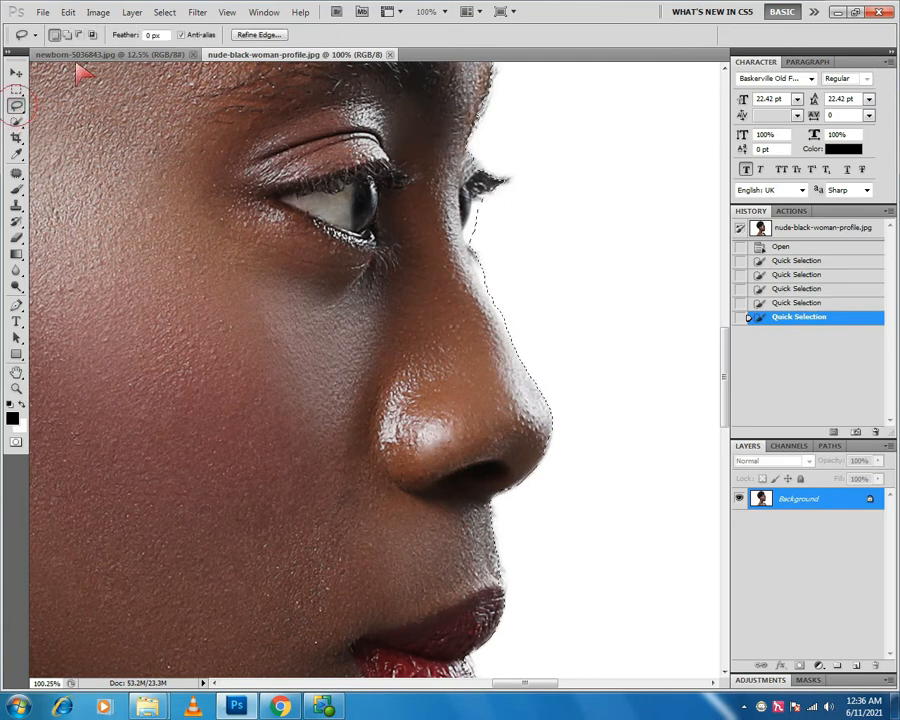
left_click(18, 108)
left_click(60, 118)
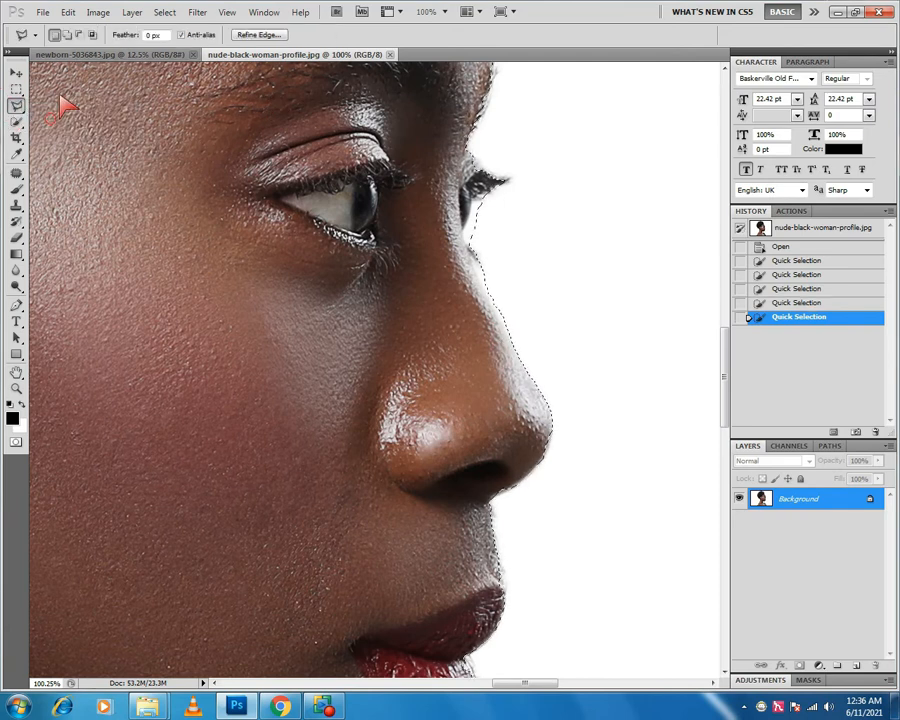
left_click(80, 35)
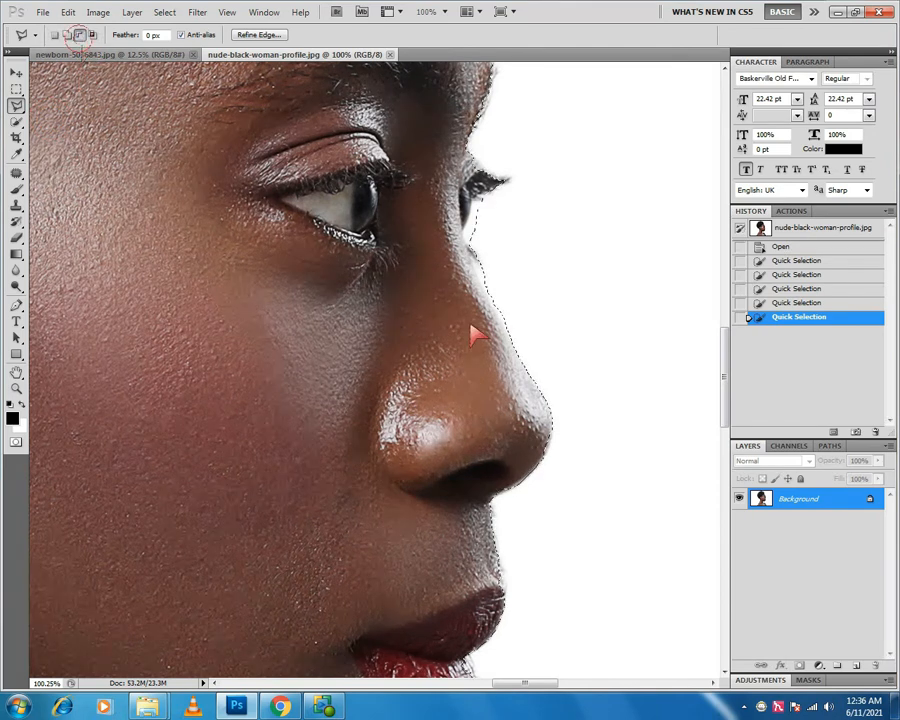
left_click(550, 380)
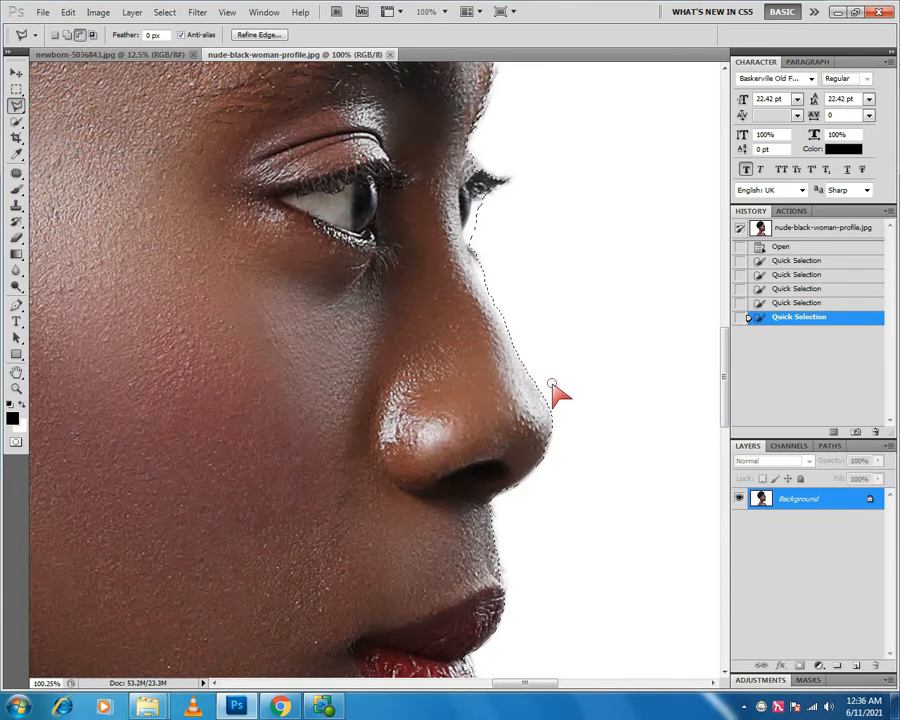
left_click(519, 349)
left_click(476, 243)
left_click(463, 231)
left_click(470, 216)
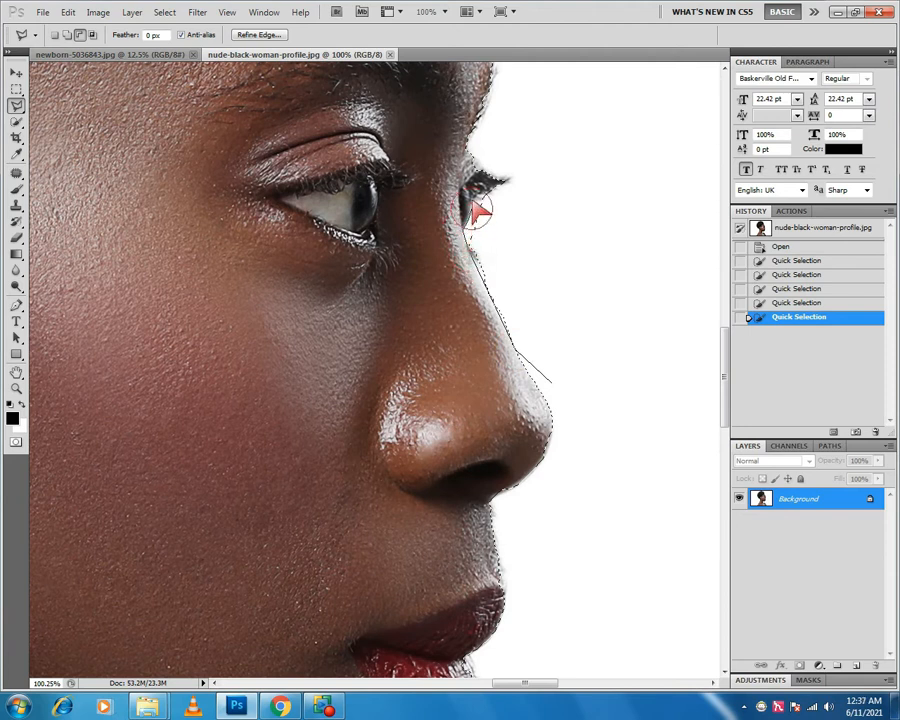
left_click(495, 193)
double_click(552, 218)
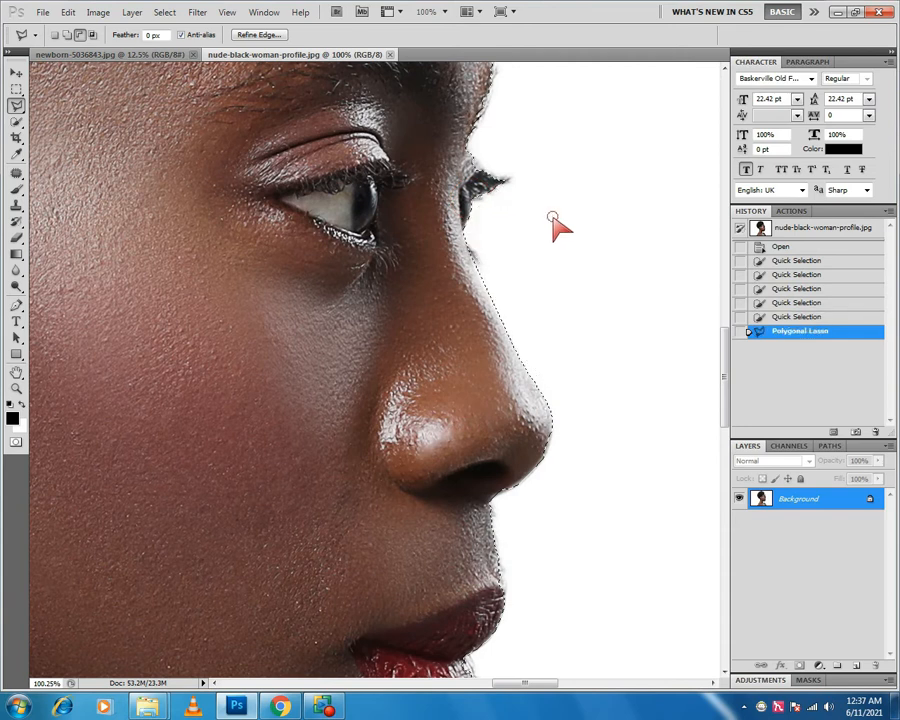
- Convert the Background into a regular layer and cut the selected woman onto a new layer
scroll(330, 402, "down", 5)
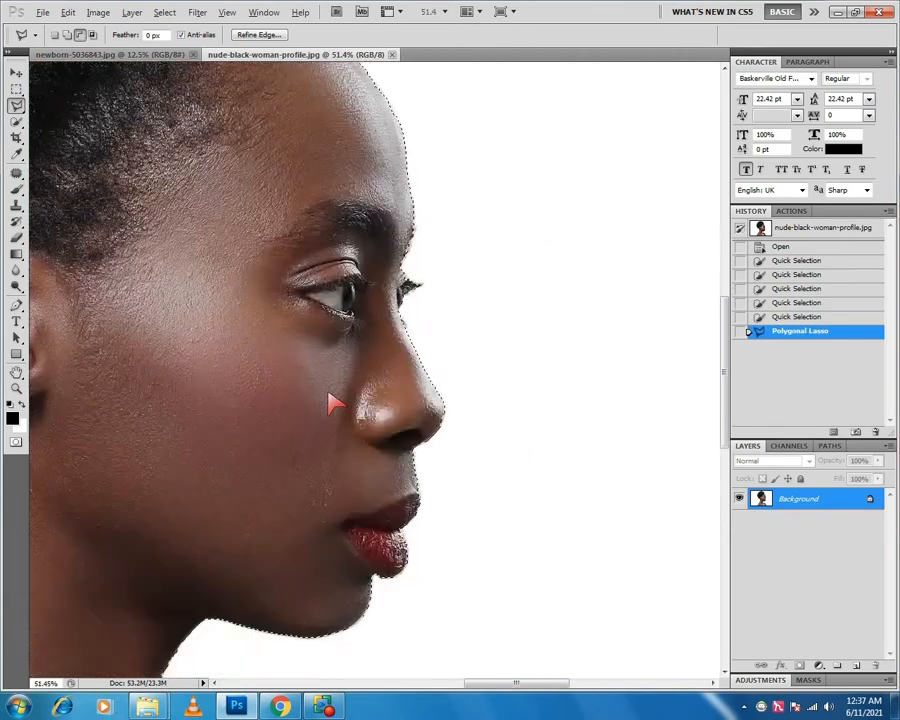
scroll(334, 403, "down", 3)
scroll(334, 403, "down", 1)
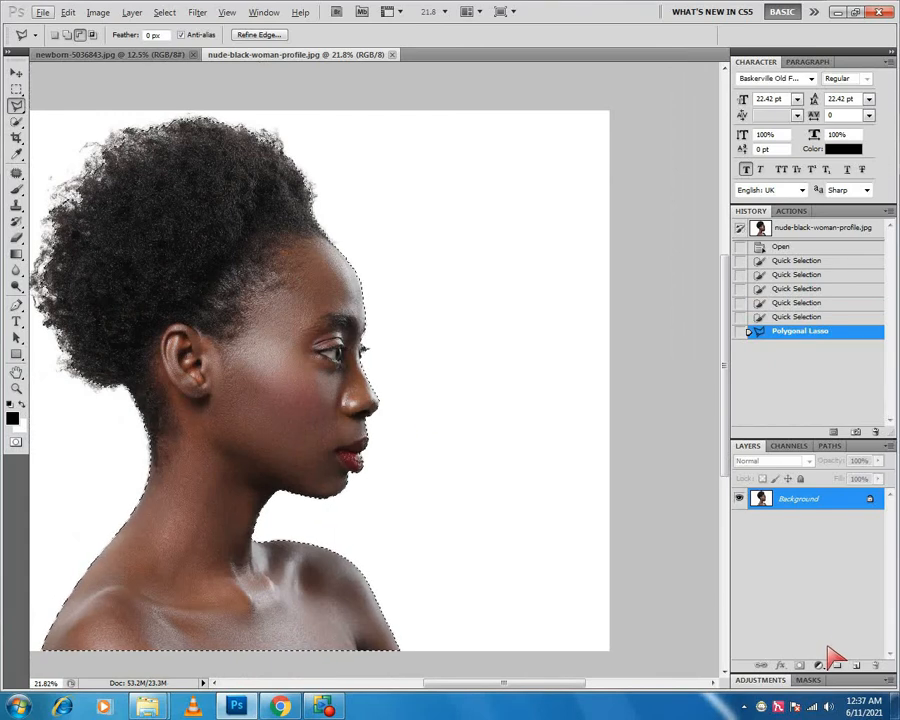
double_click(845, 510)
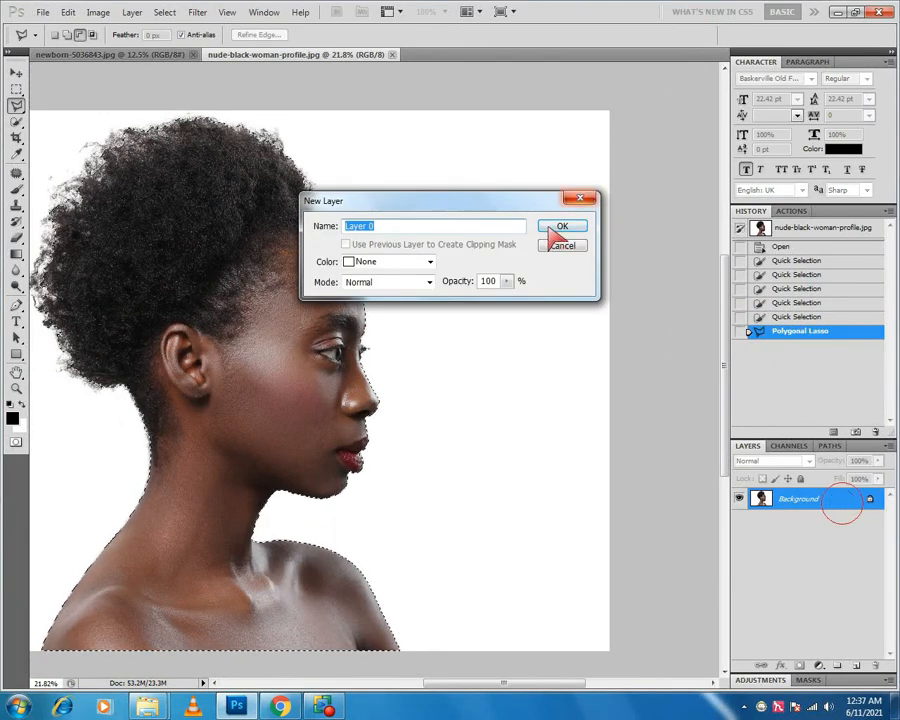
left_click(560, 229)
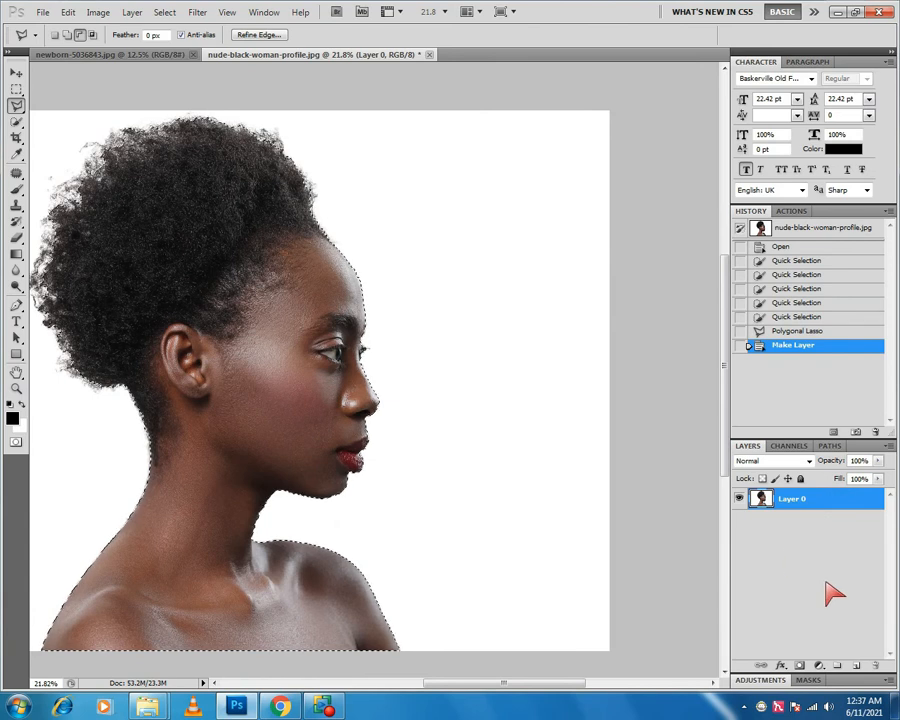
key("ctrl+shift+j")
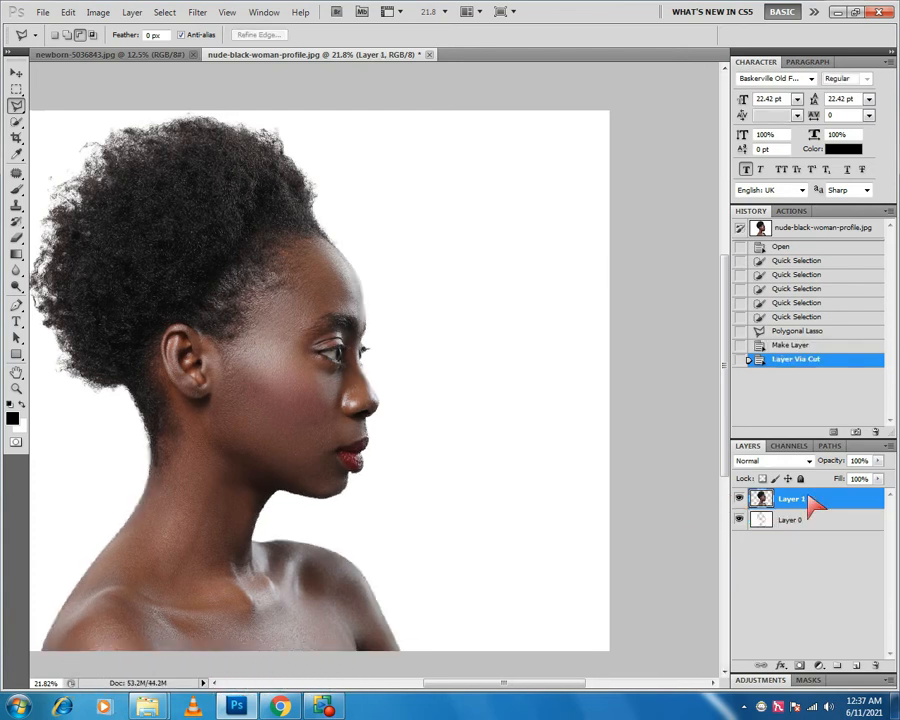
- Delete the leftover background layer, Layer 0, and place a hidden duplicate of Layer 1 beneath the original
left_click(828, 519)
left_click_drag(828, 519, 876, 665)
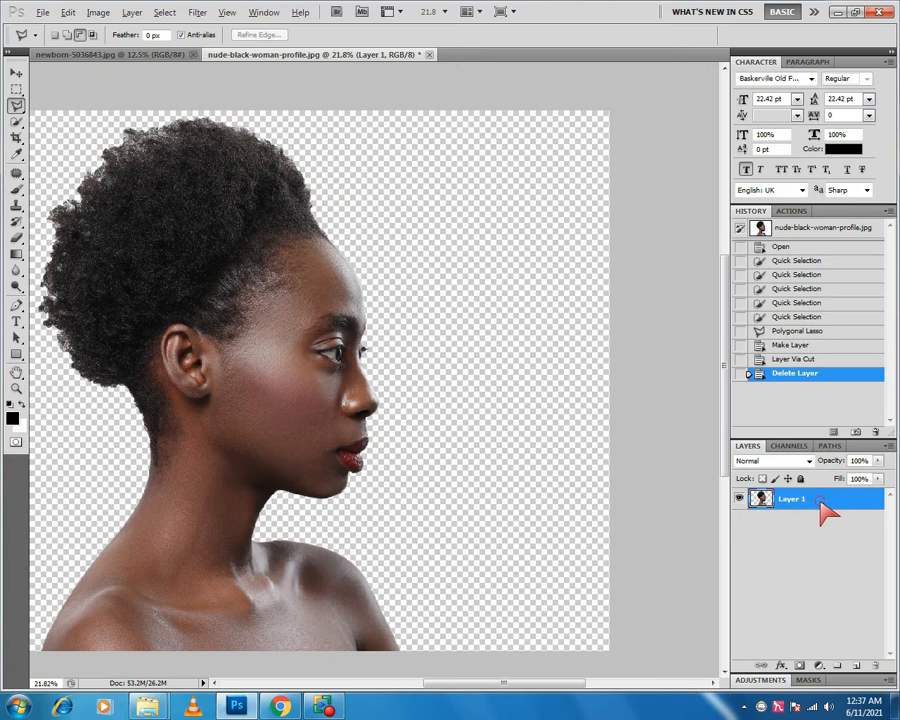
left_click_drag(826, 510, 778, 532)
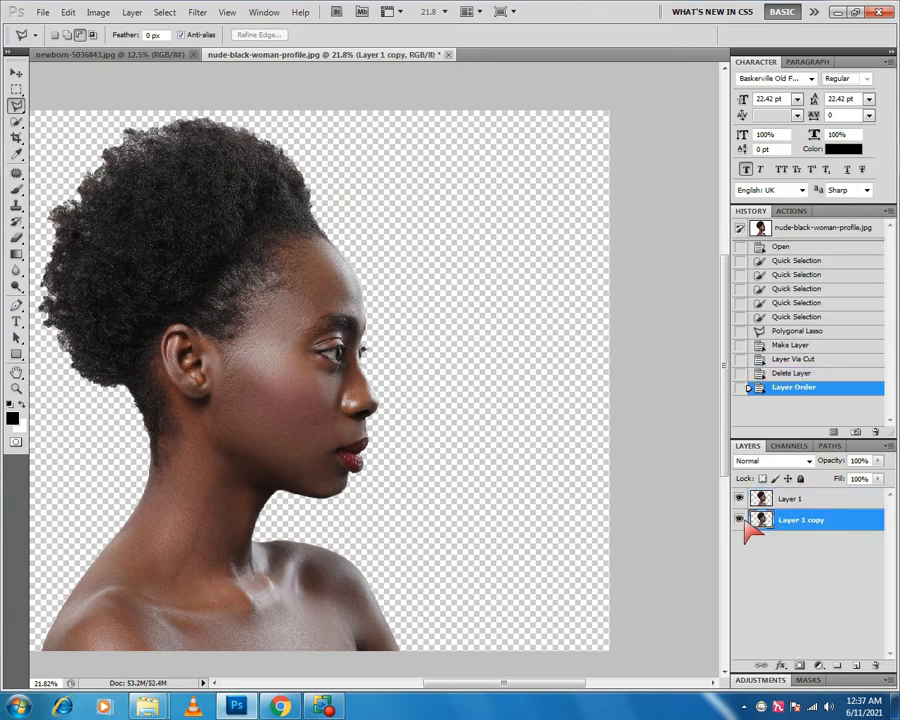
left_click(741, 520)
- Add a white (ffffff) solid color fill layer and place it directly beneath Layer 1
left_click(816, 499)
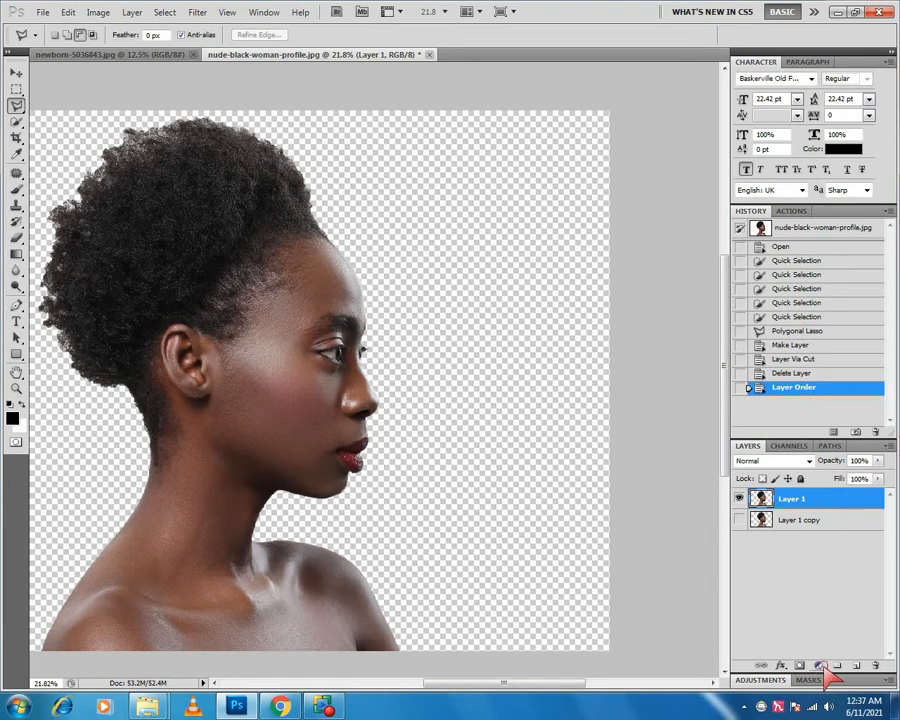
left_click(820, 666)
left_click(698, 374)
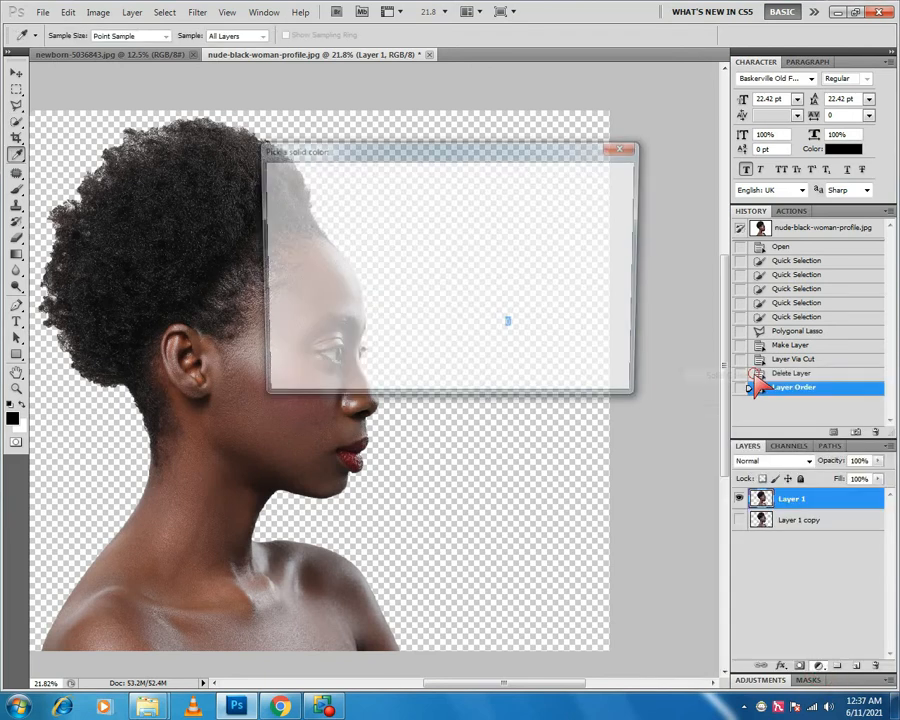
left_click_drag(317, 257, 209, 170)
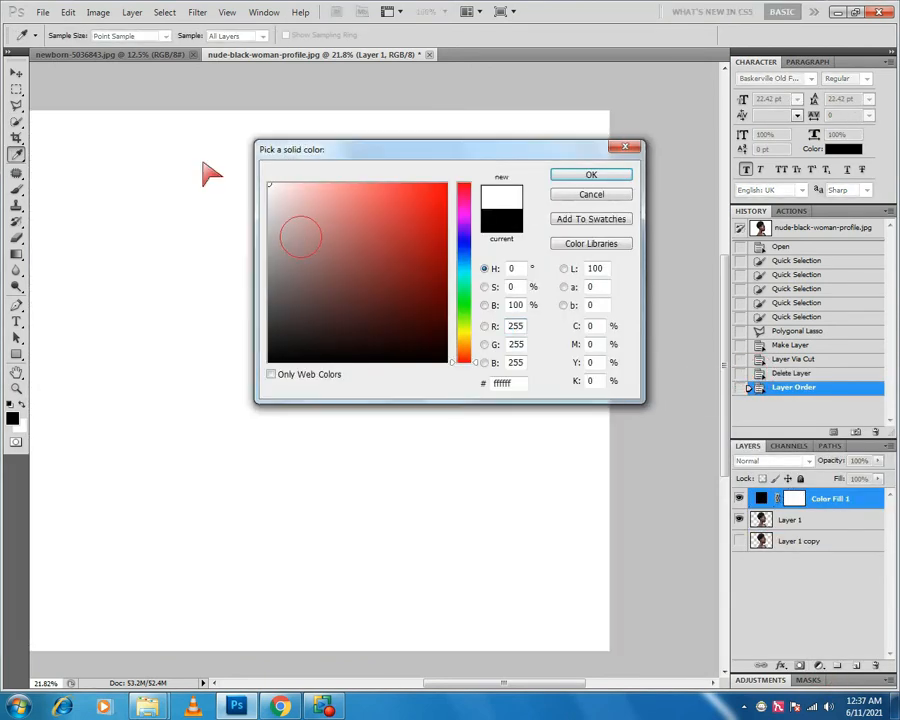
key("Return")
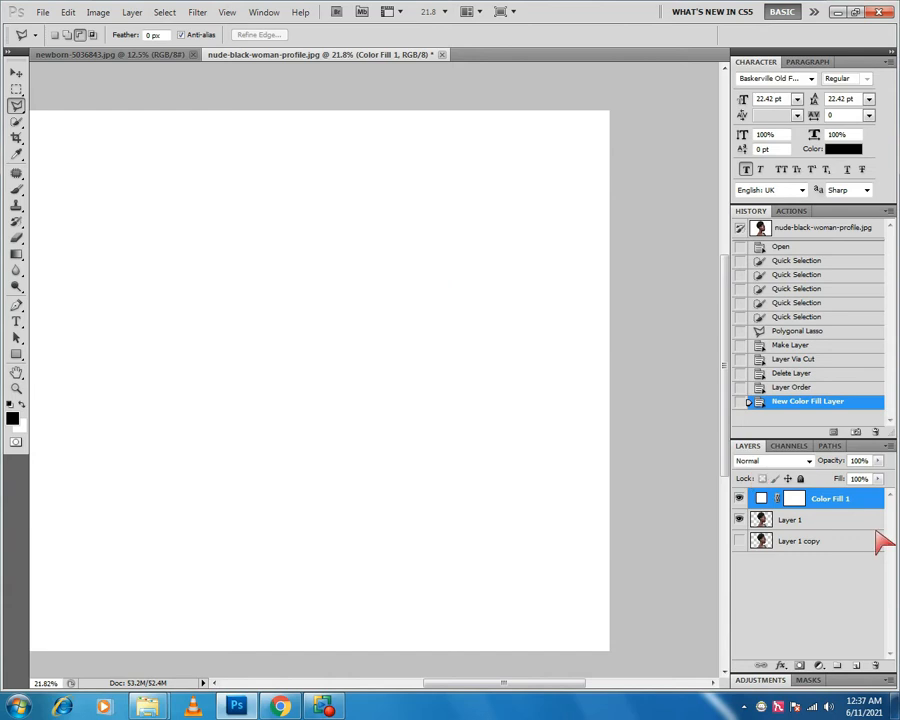
left_click_drag(842, 508, 855, 538)
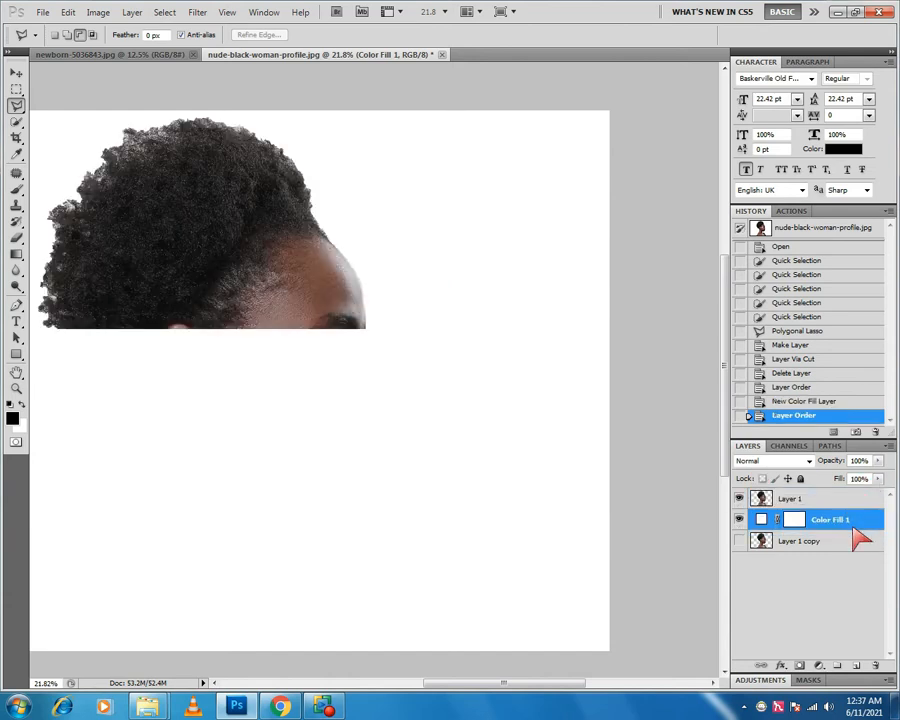
- Add a layer mask to Layer 1, the woman's cutout
left_click(843, 502)
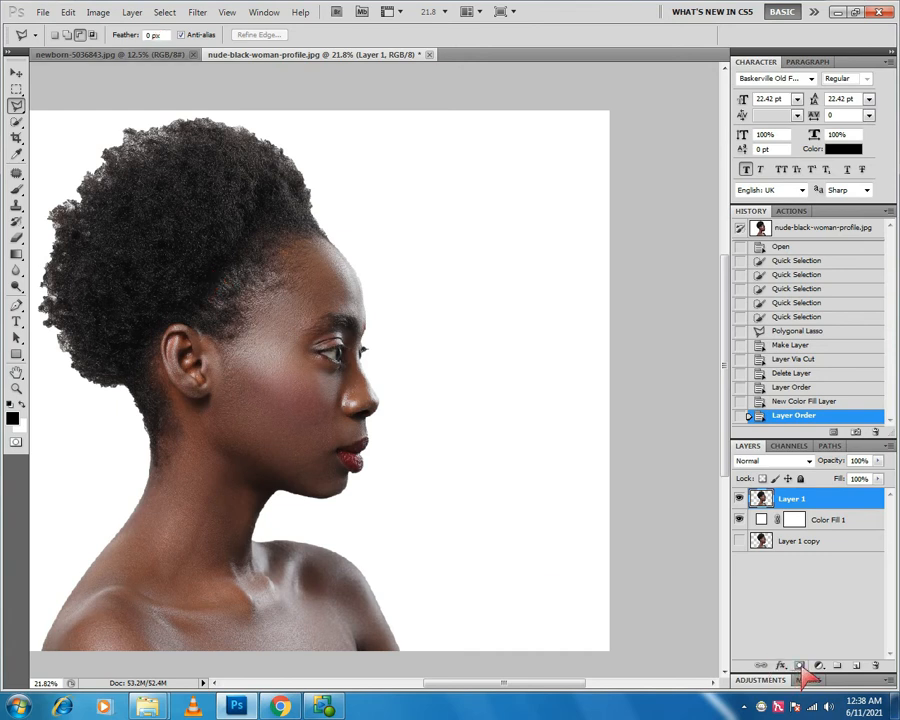
left_click(800, 666)
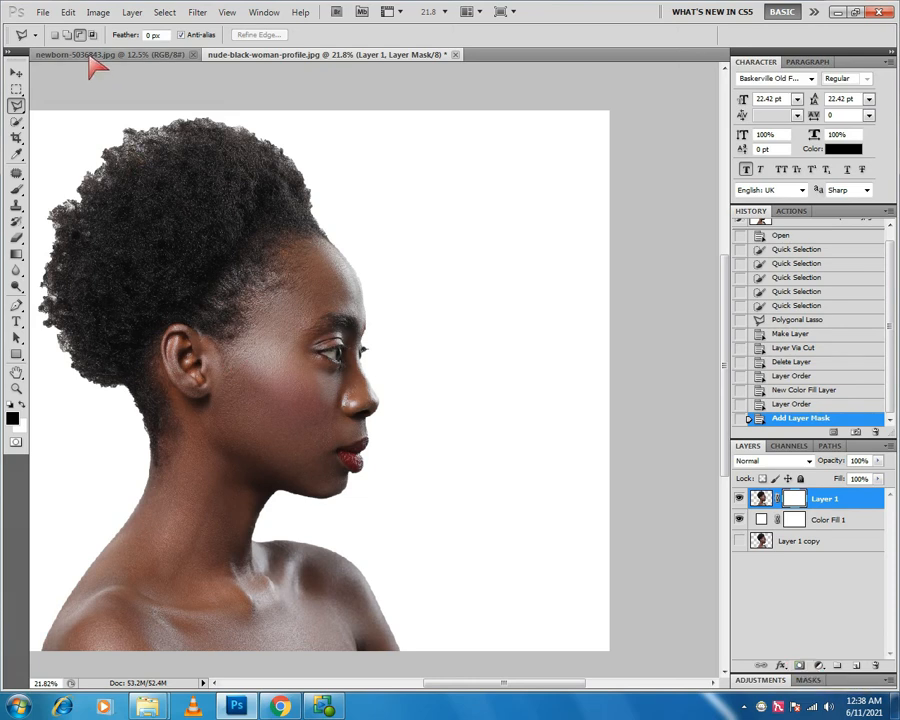
- Bring the baby photo from newborn-5036843.jpg into the woman's profile document as a new top layer
left_click(91, 57)
left_click(16, 74)
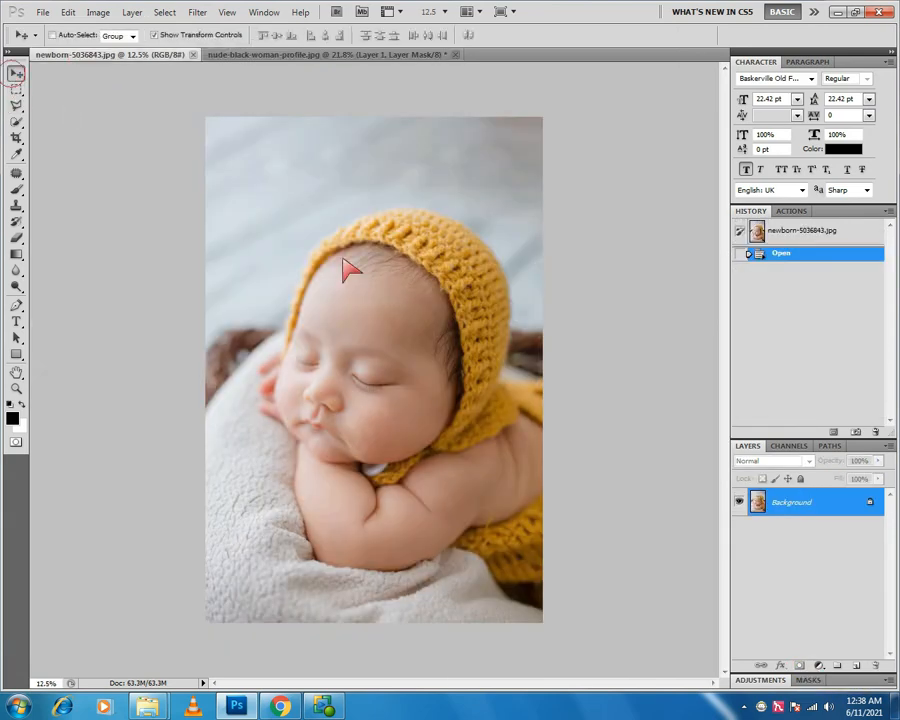
left_click(410, 60)
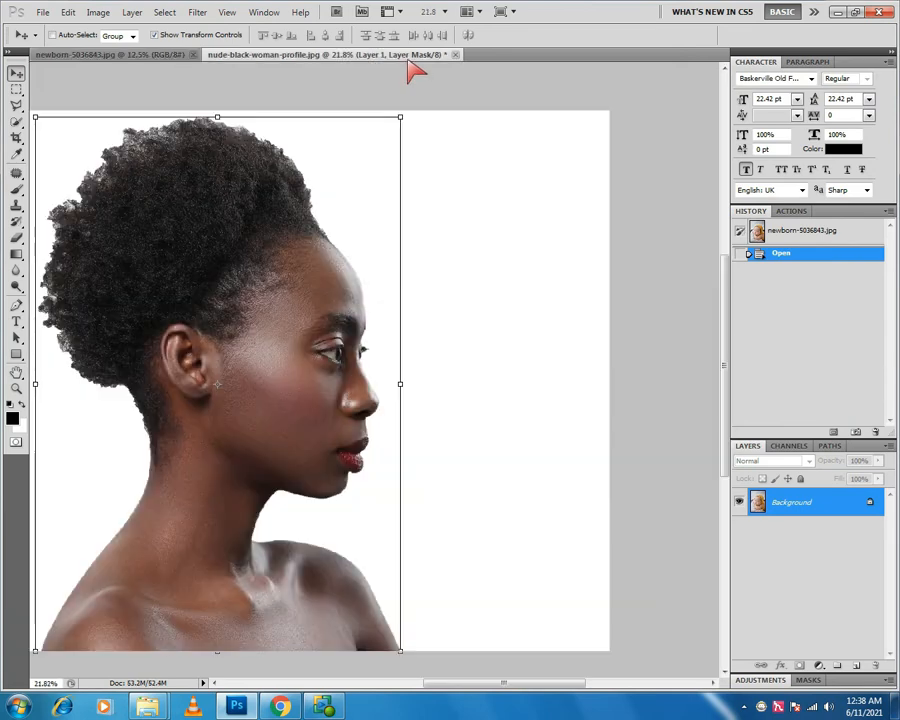
left_click_drag(415, 70, 301, 275)
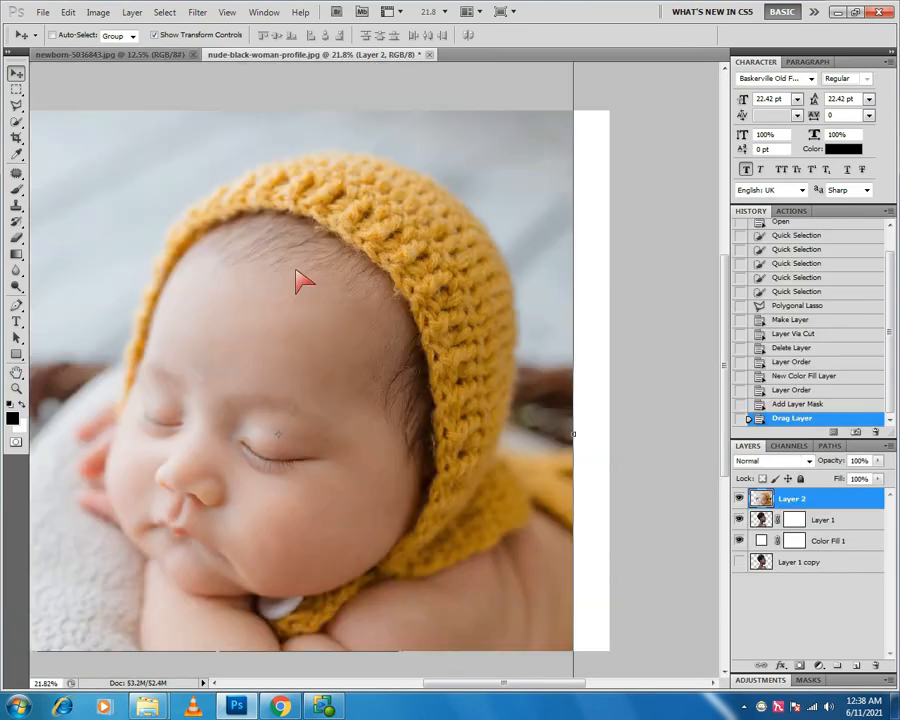
- Scale the baby photo to about 75% and position it over the woman's head and shoulders
scroll(357, 346, "down", 5)
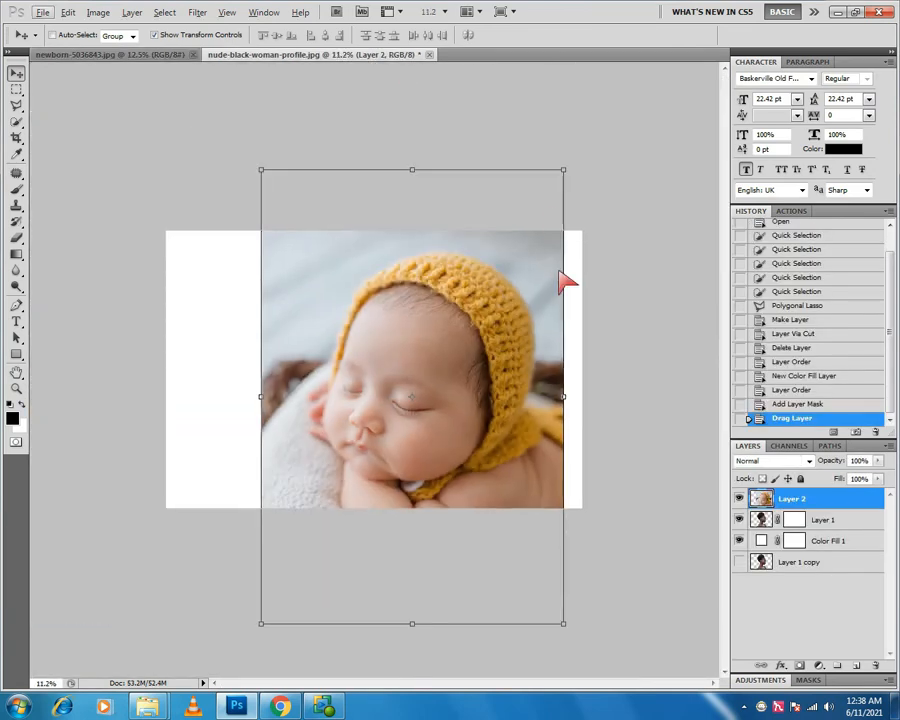
left_click_drag(563, 171, 530, 229)
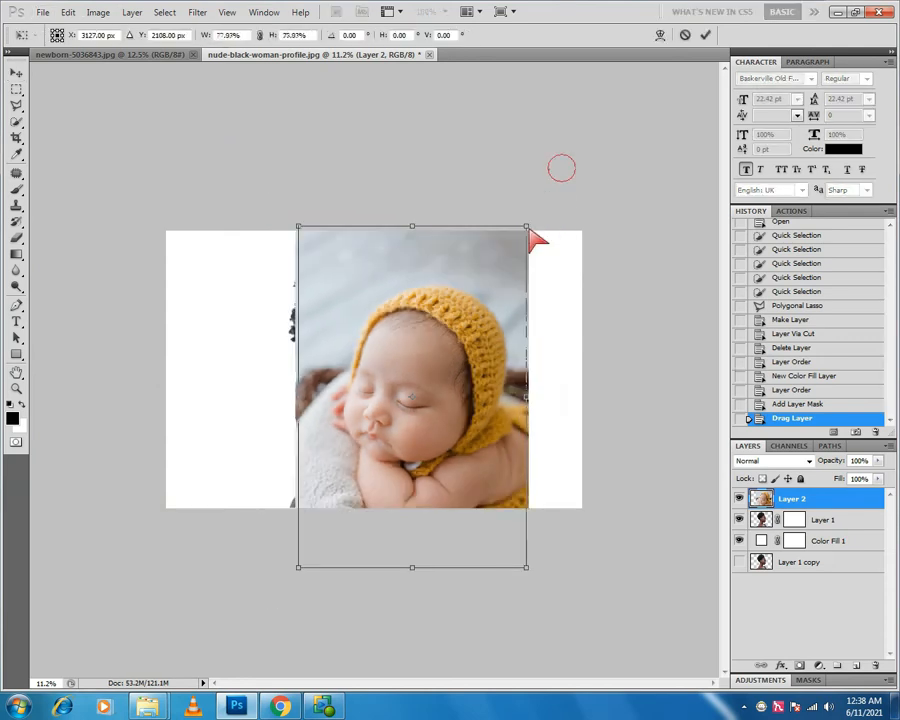
left_click_drag(466, 322, 455, 316)
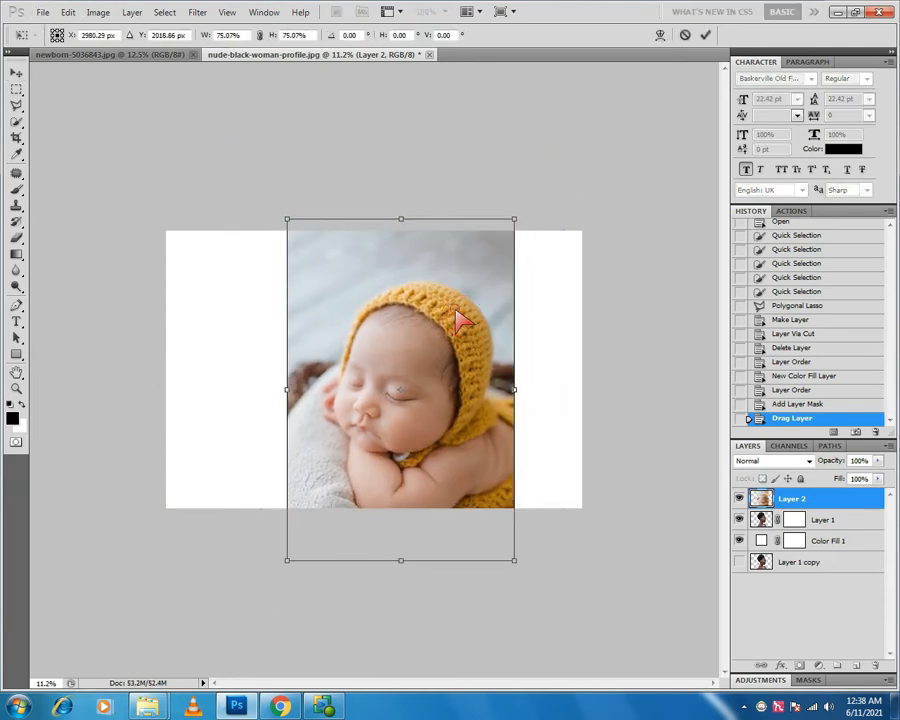
key("Return")
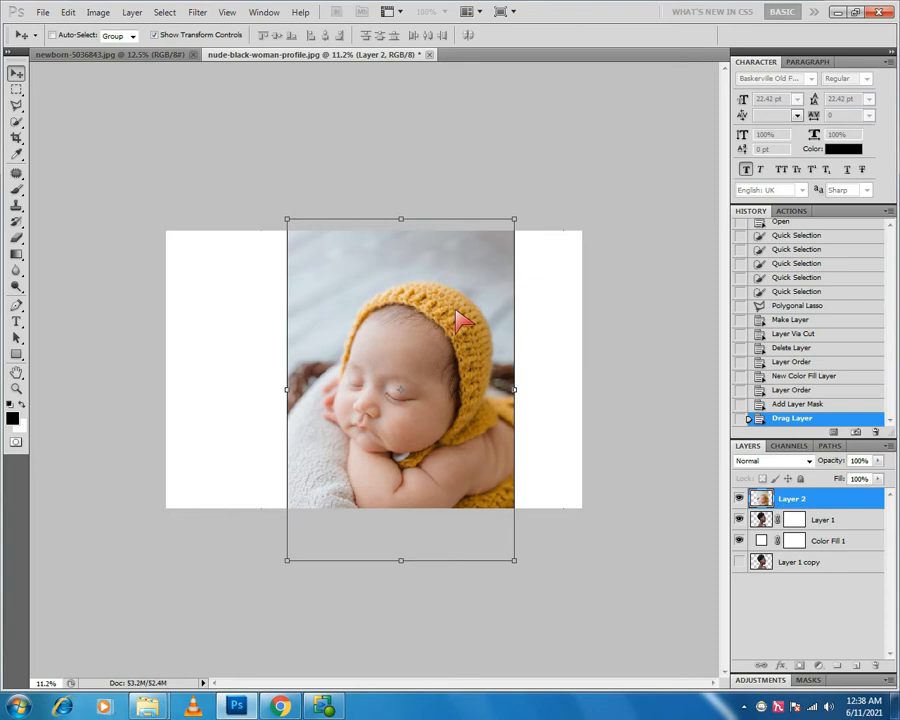
- Lower the opacity of the baby photo layer to 56%
left_click_drag(845, 462, 823, 470)
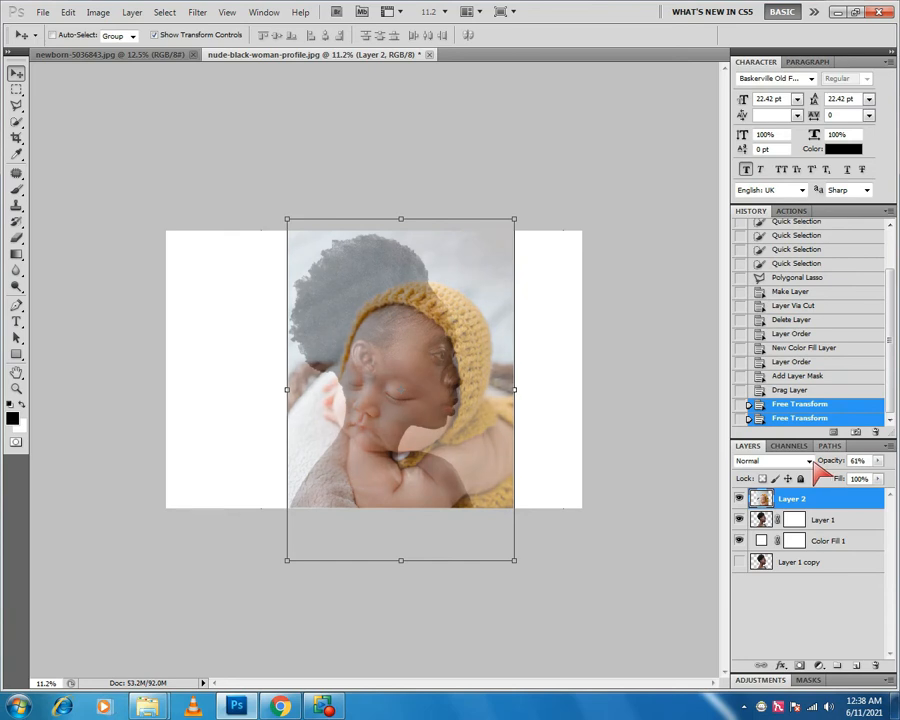
left_click_drag(820, 470, 815, 470)
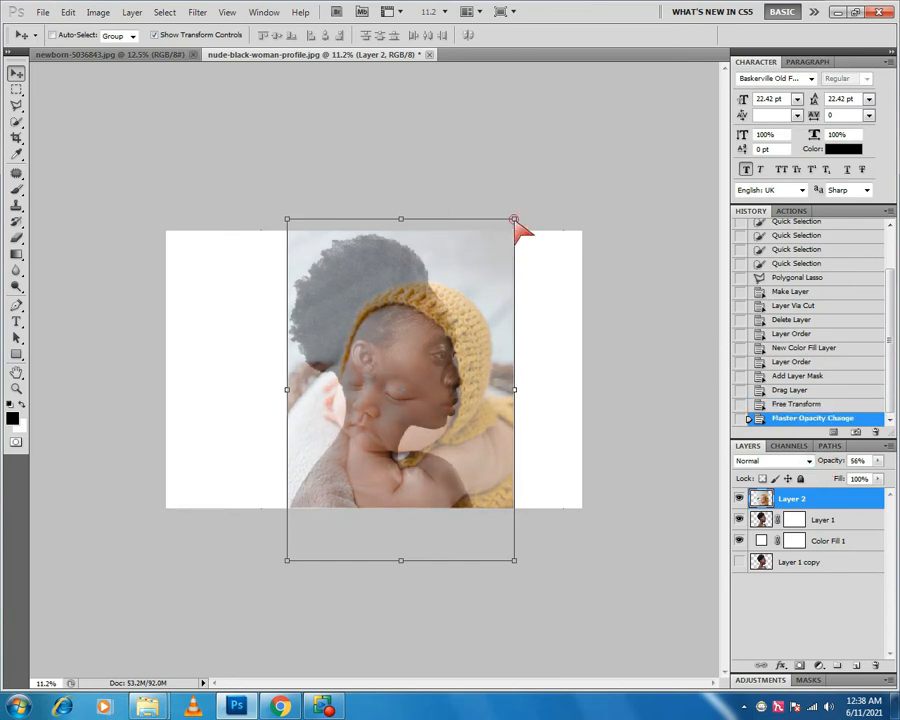
- Scale the baby photo down to about 81% and reposition it so the baby's face overlaps the woman's face, then apply the transform
left_click_drag(515, 219, 478, 268)
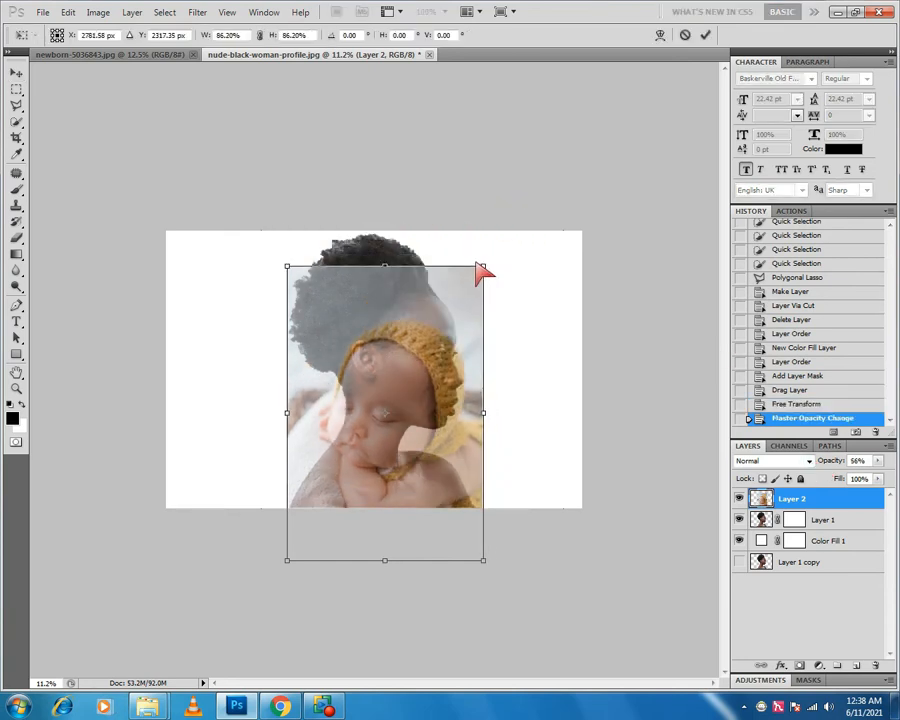
left_click_drag(418, 374, 437, 343)
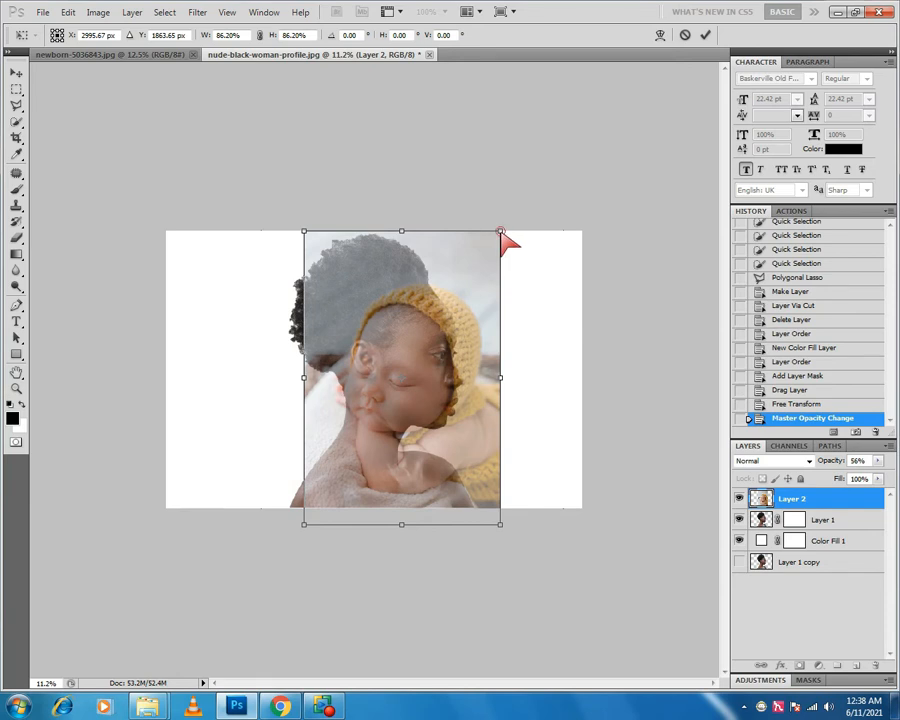
left_click_drag(501, 231, 498, 233)
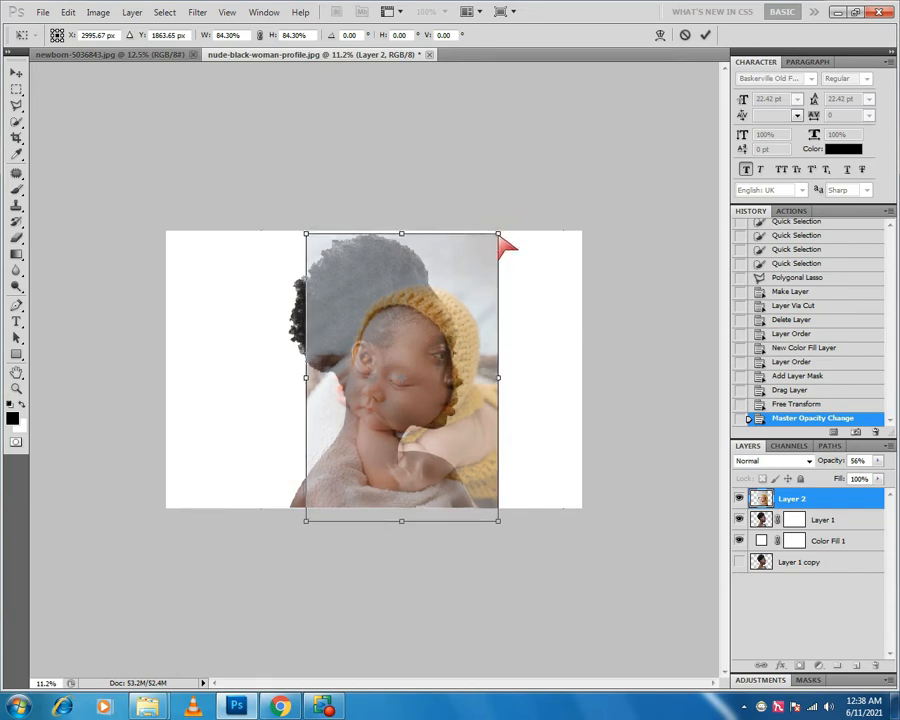
key("Up")
key("Up")
key("Up")
key("Up")
key("Up")
key("Up")
key("Up")
key("Up")
key("Up")
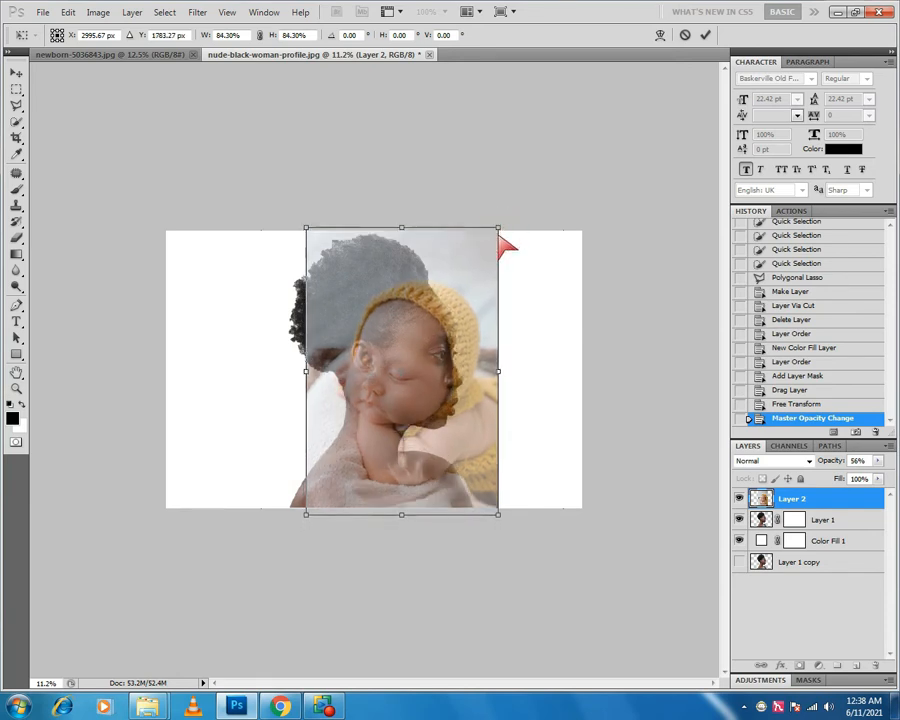
key("Up")
key("Up")
key("Left")
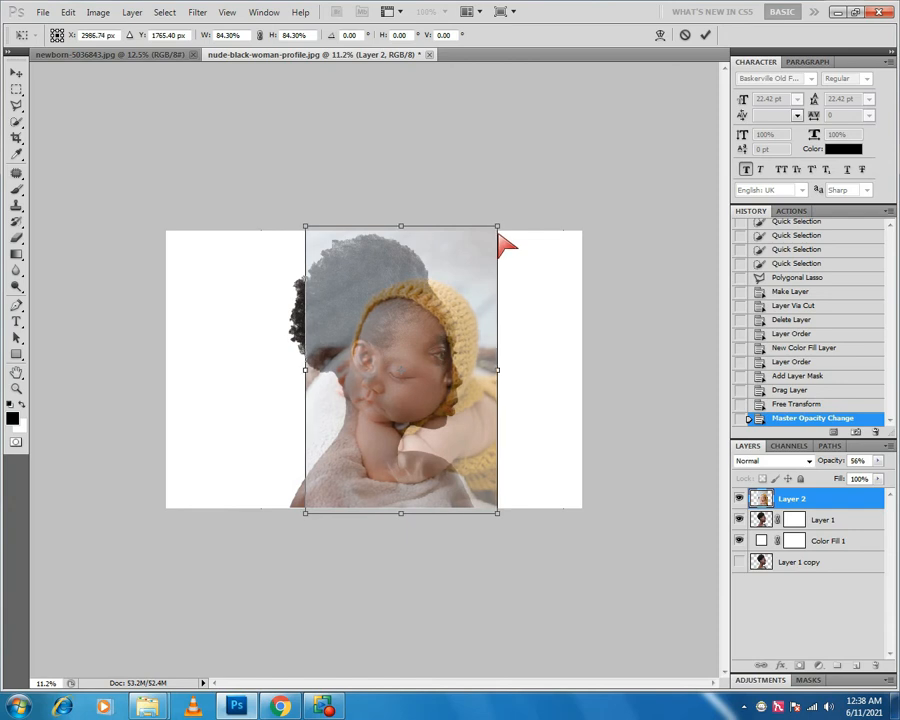
mouse_move(498, 228)
left_mouse_down()
mouse_move(489, 238)
mouse_move(500, 244)
left_mouse_up()
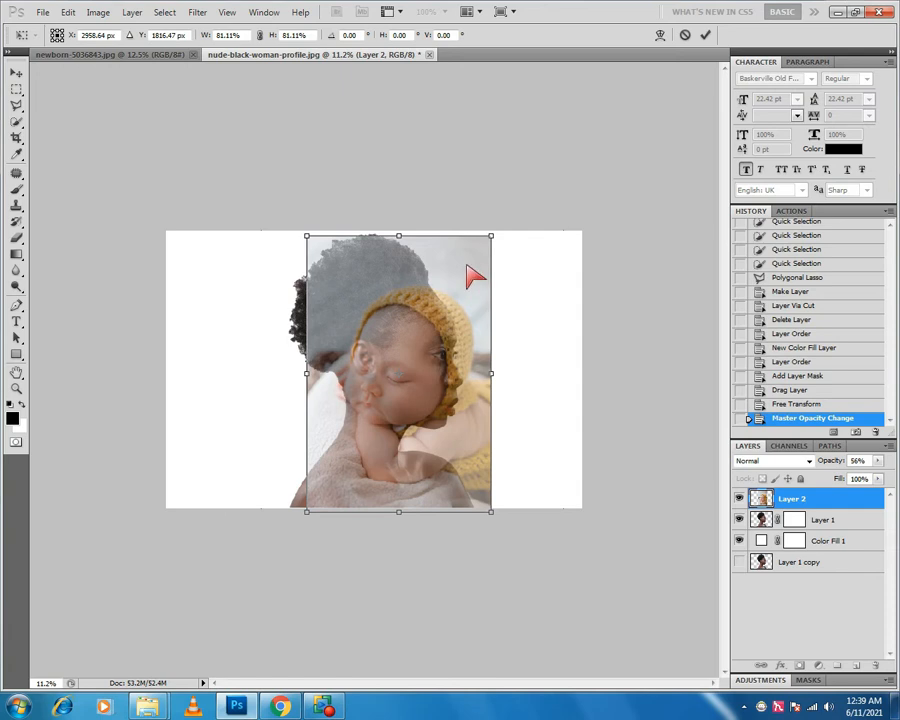
double_click(460, 264)
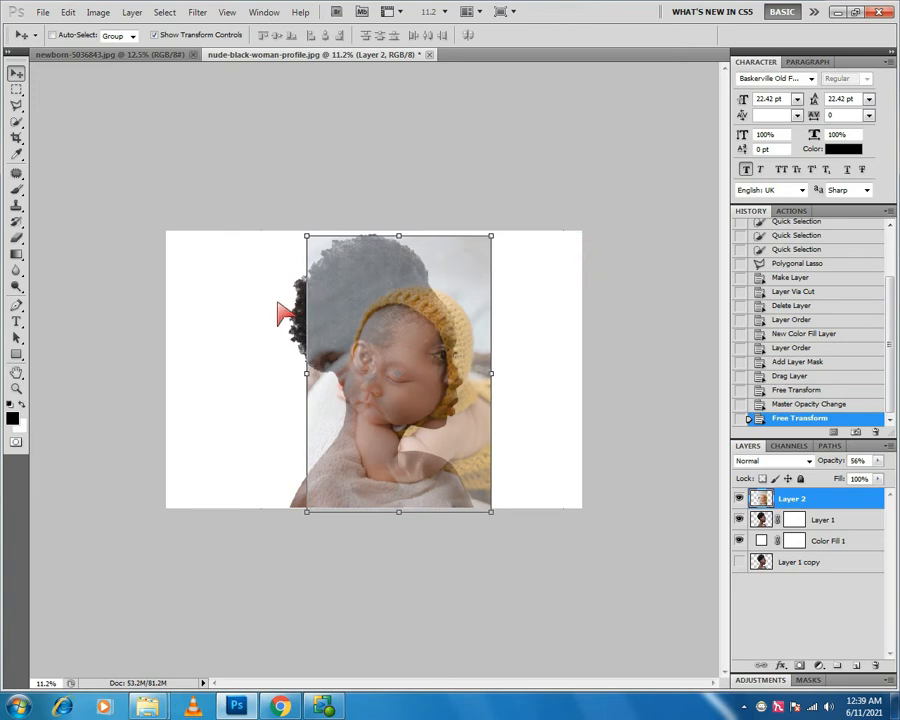
- Restore the baby photo layer's opacity to 100%
left_click(281, 301)
key("0")
key("0")
key("0")
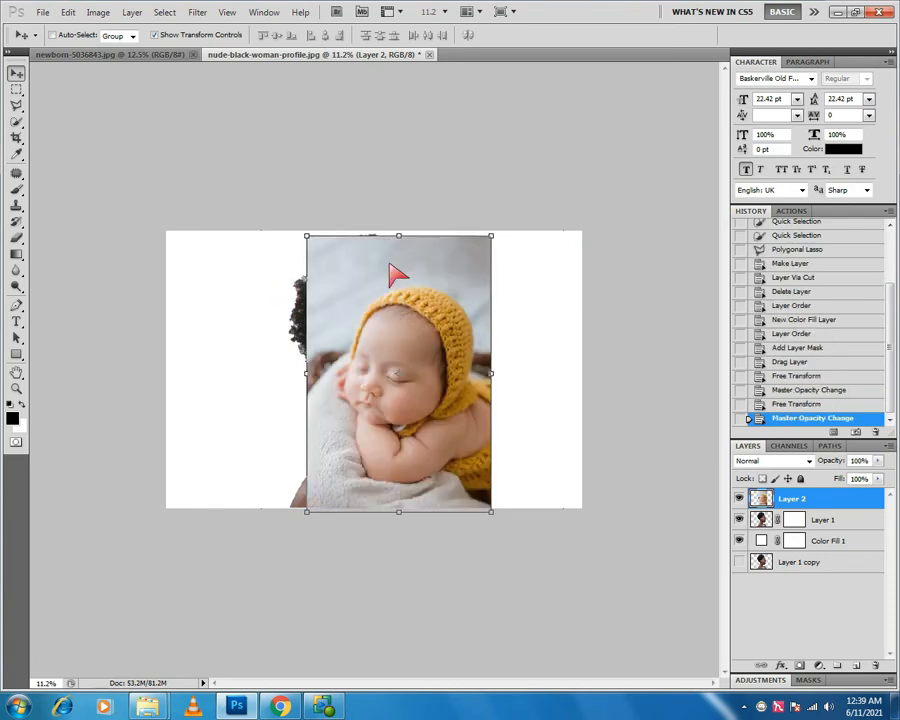
- Select an L-shaped strip along the baby photo's left and top edges by subtracting the photo's interior from a rectangular marquee
left_click(16, 89)
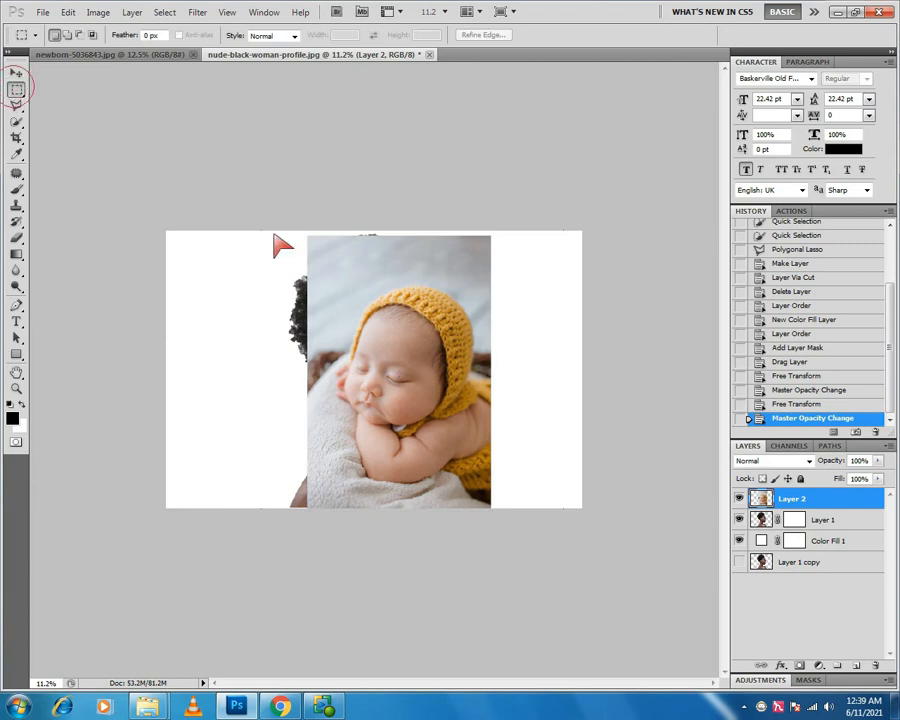
left_click_drag(273, 221, 499, 539)
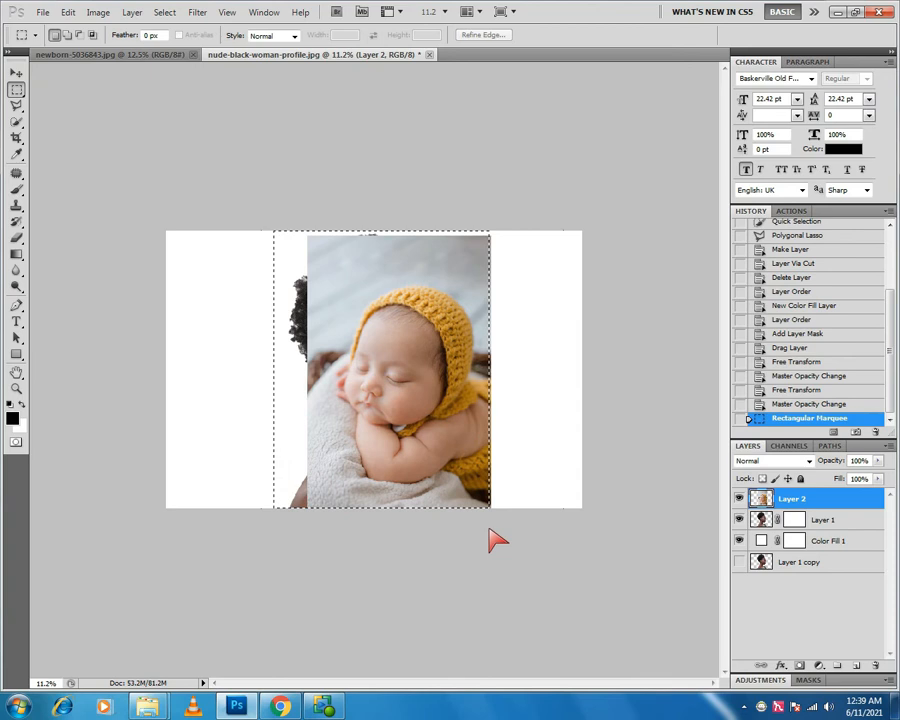
left_click(80, 34)
left_click_drag(524, 522, 312, 242)
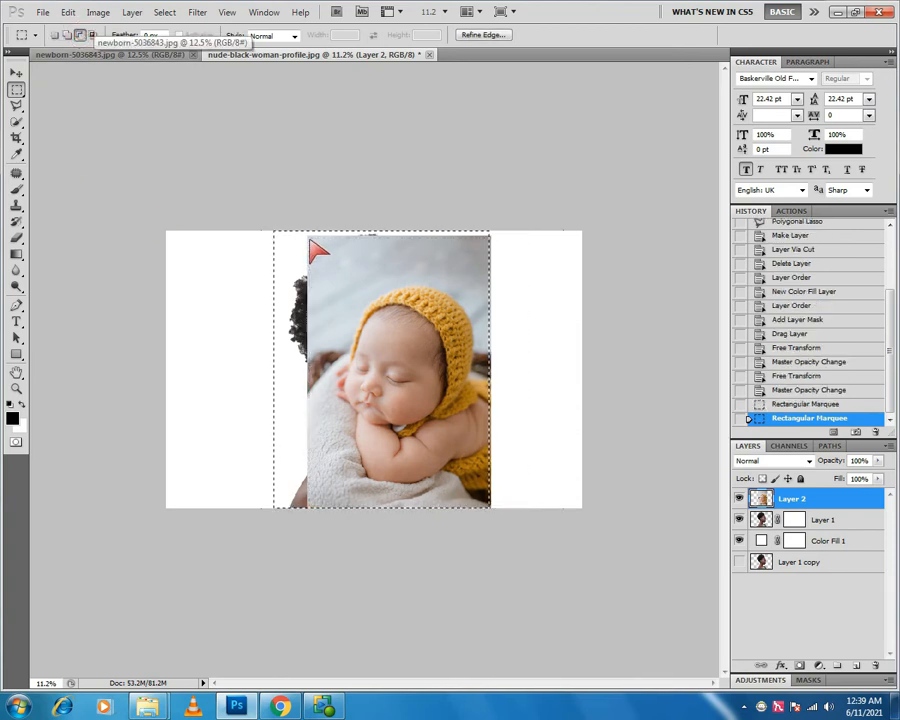
- Fill the L-shaped selection with a pale grey-blue linear gradient running upward from its lower end, and deselect
left_click(16, 254)
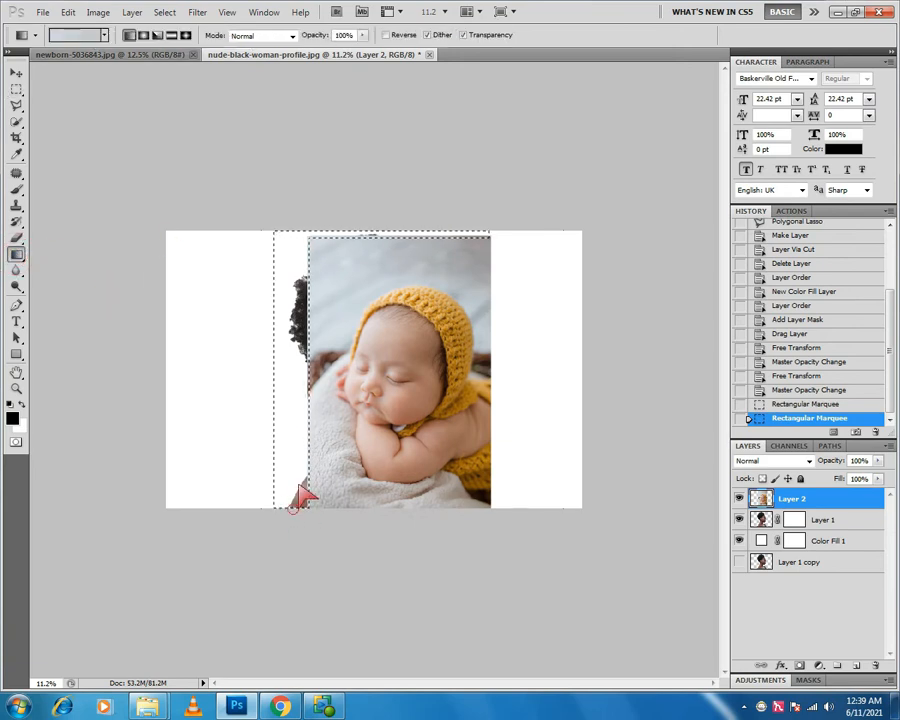
left_click(355, 237)
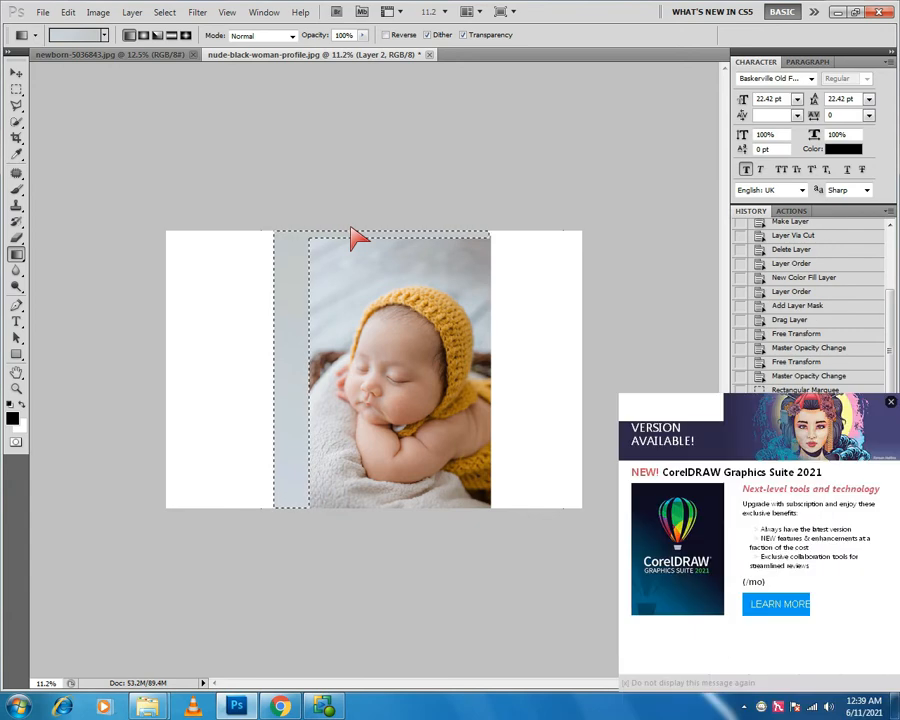
key("ctrl+d")
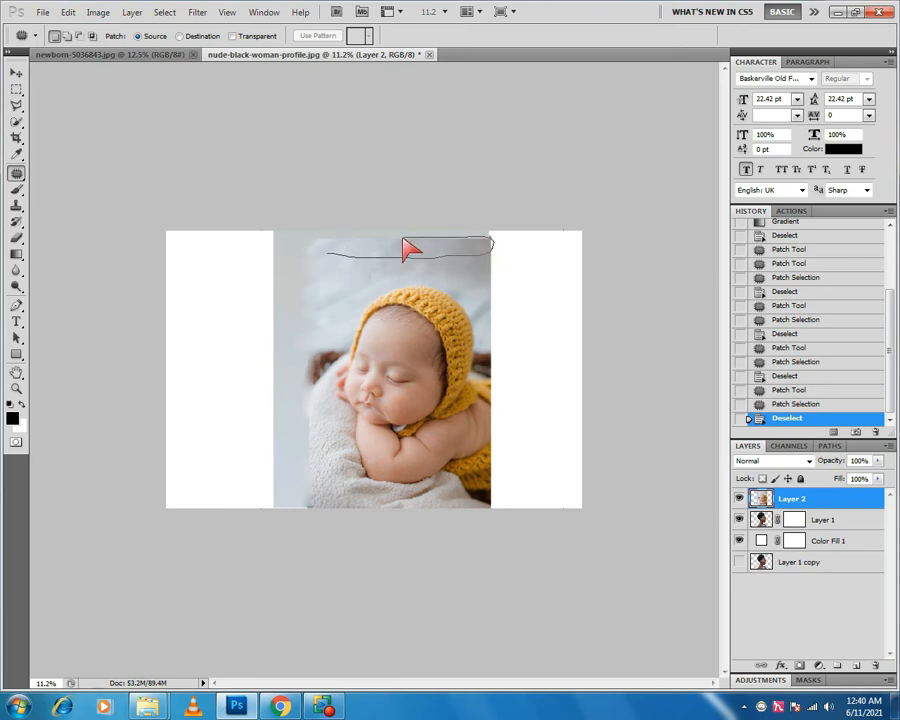
- Patch the seam along the baby photo's top edge with the background just below it, and deselect
left_click_drag(374, 251, 374, 276)
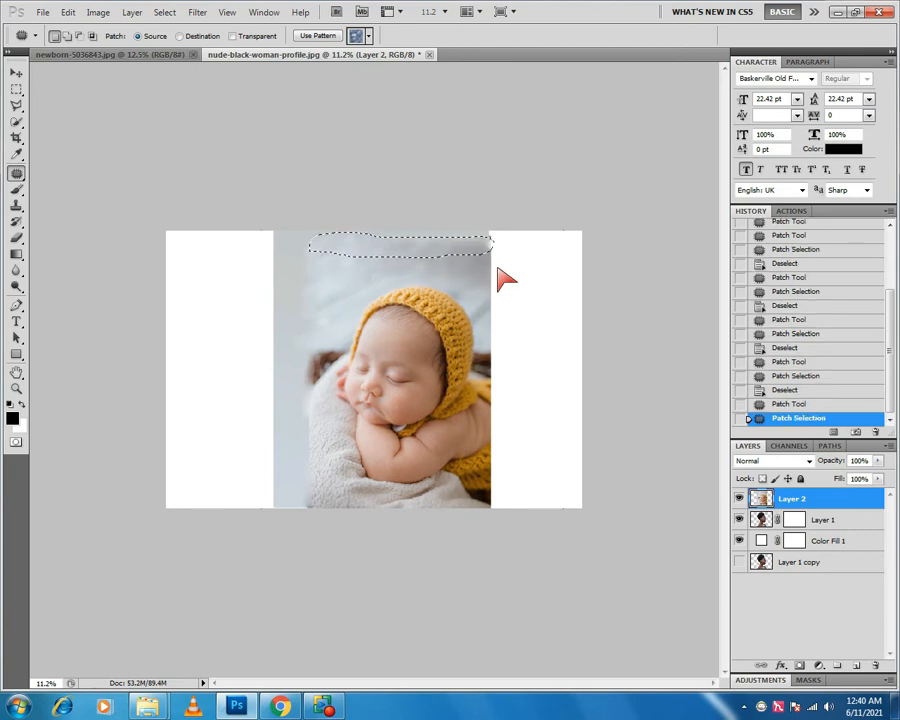
key("ctrl+d")
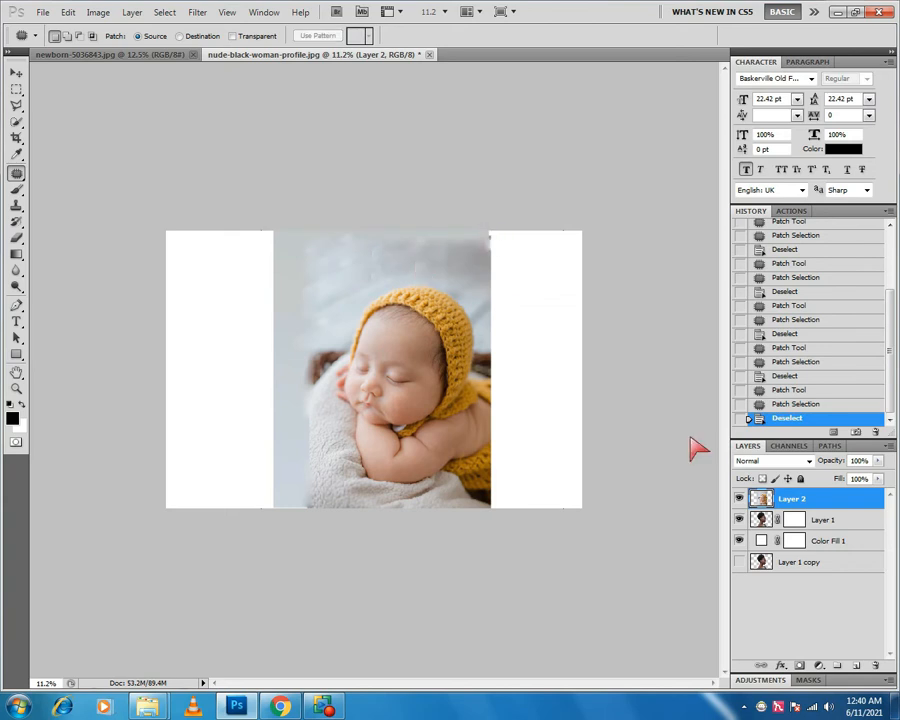
- Load the outline of the woman's cutout in Layer 1 as a selection and use it to mask Layer 2
left_click(762, 518, "ctrl")
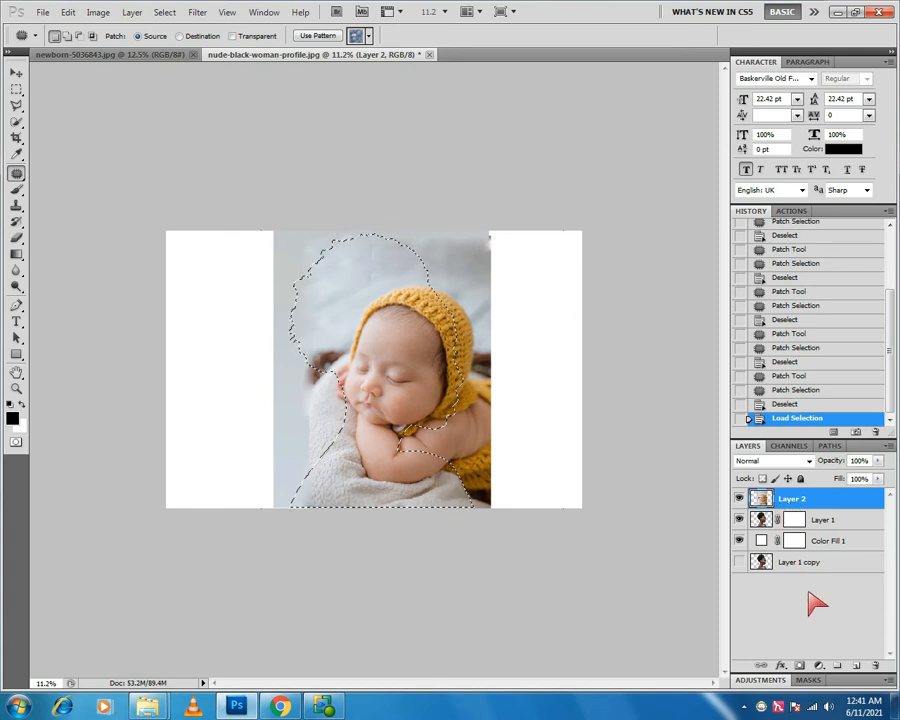
left_click(799, 665)
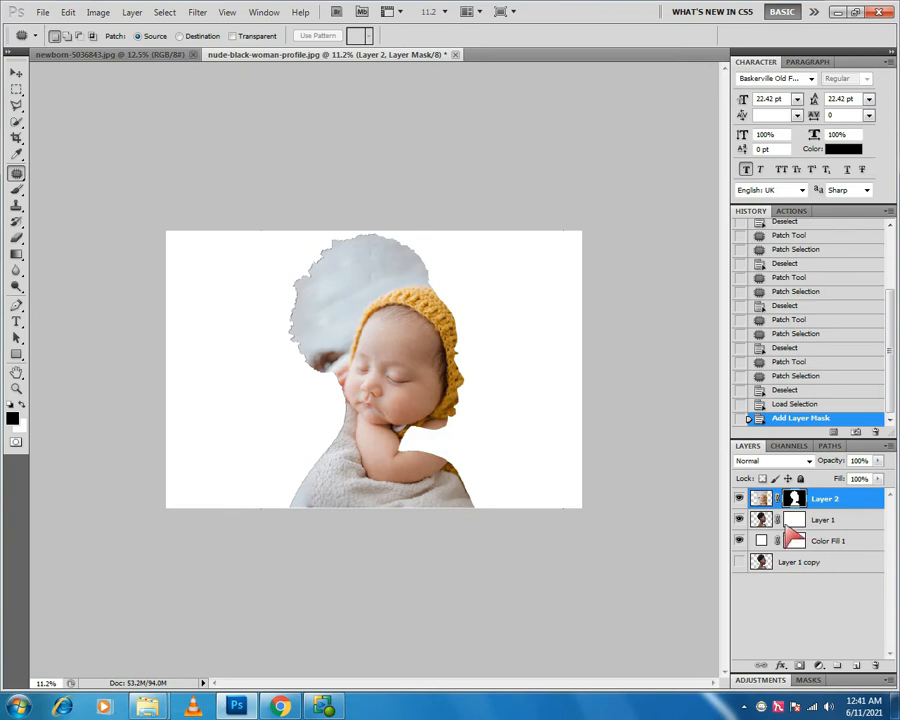
- Paint black on Layer 2's mask with the 195 px brush along the right face edge to reveal the woman's lips and nose
left_click(16, 189)
left_click(13, 418)
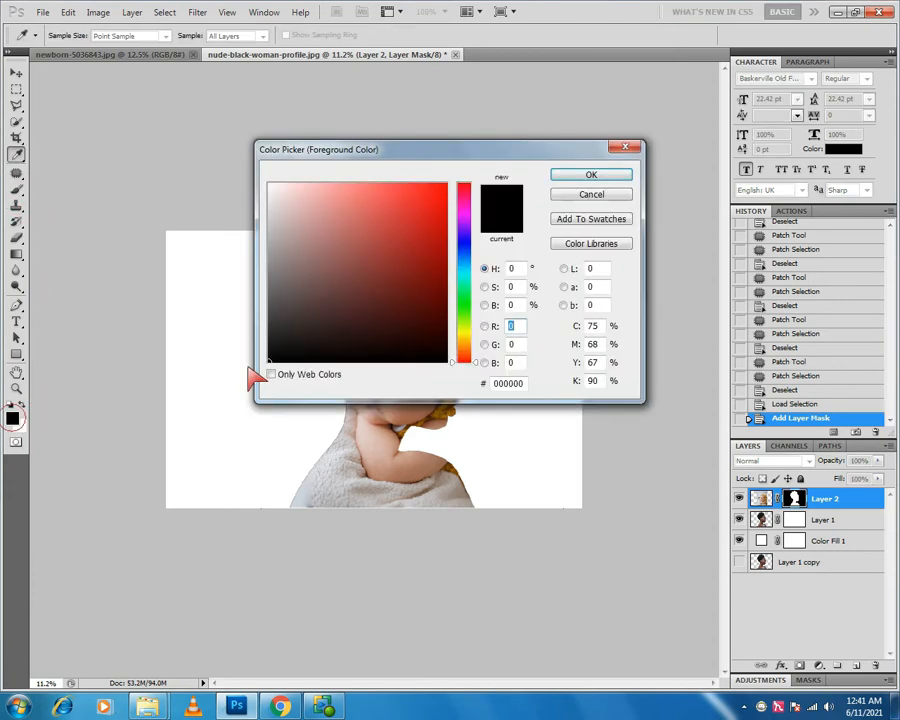
left_click(622, 178)
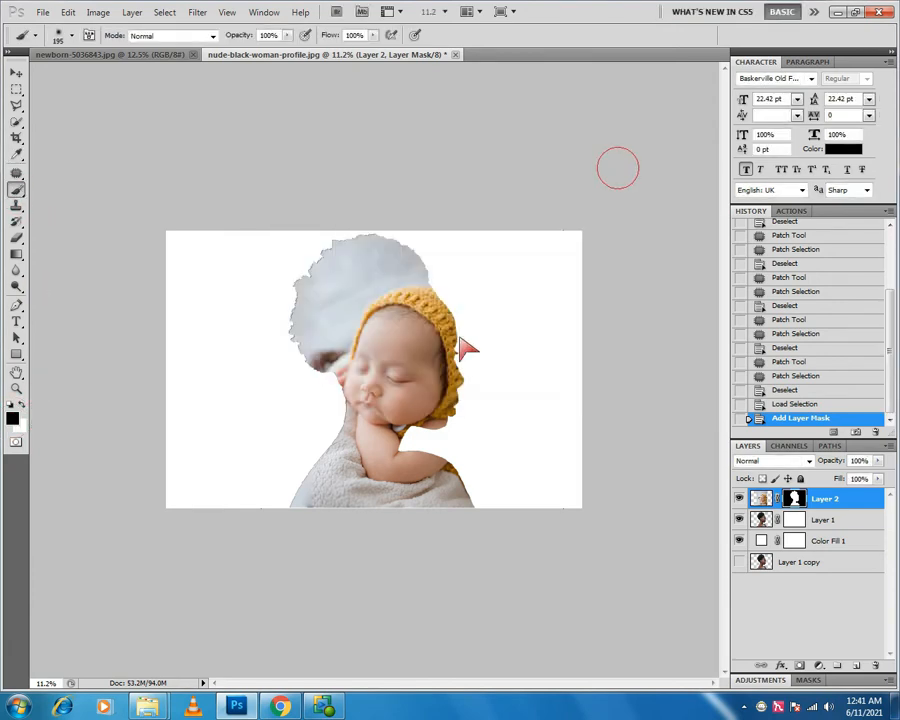
left_click(462, 330)
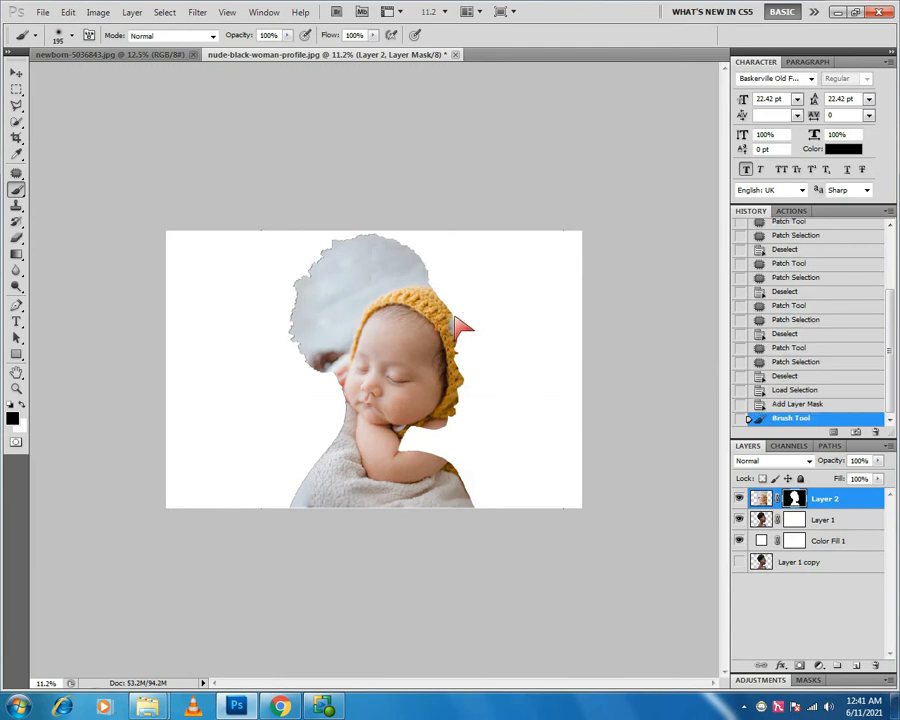
left_click(462, 398)
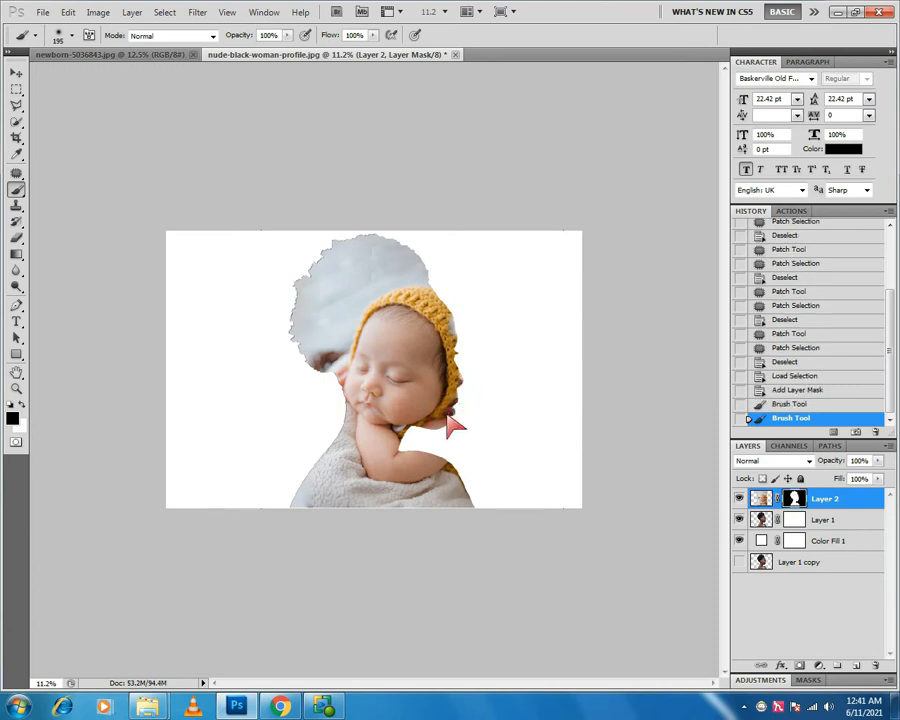
left_click(463, 405)
left_click(465, 383)
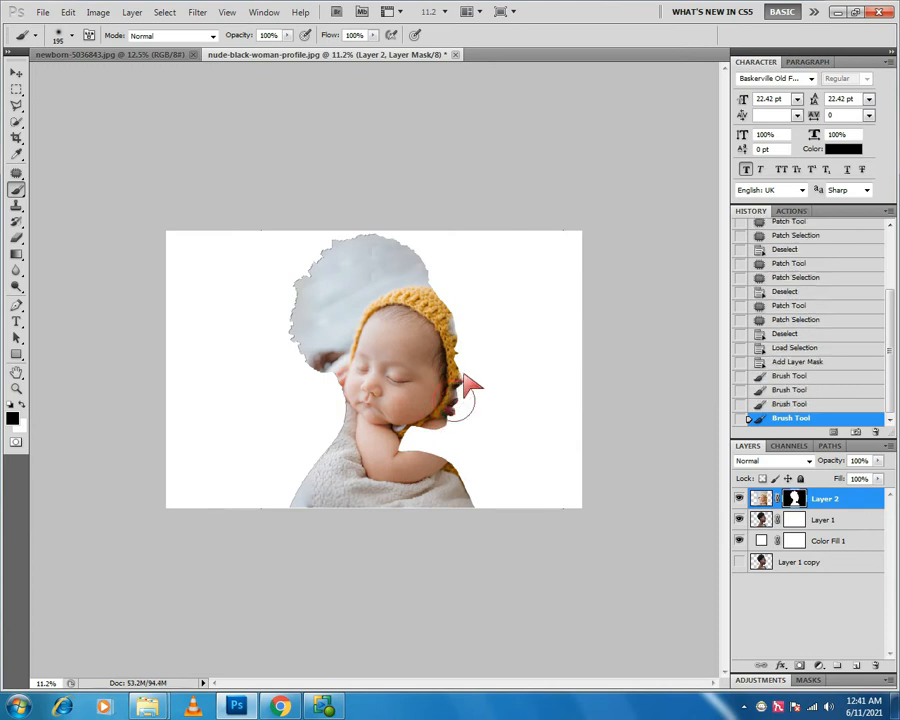
left_click(463, 372)
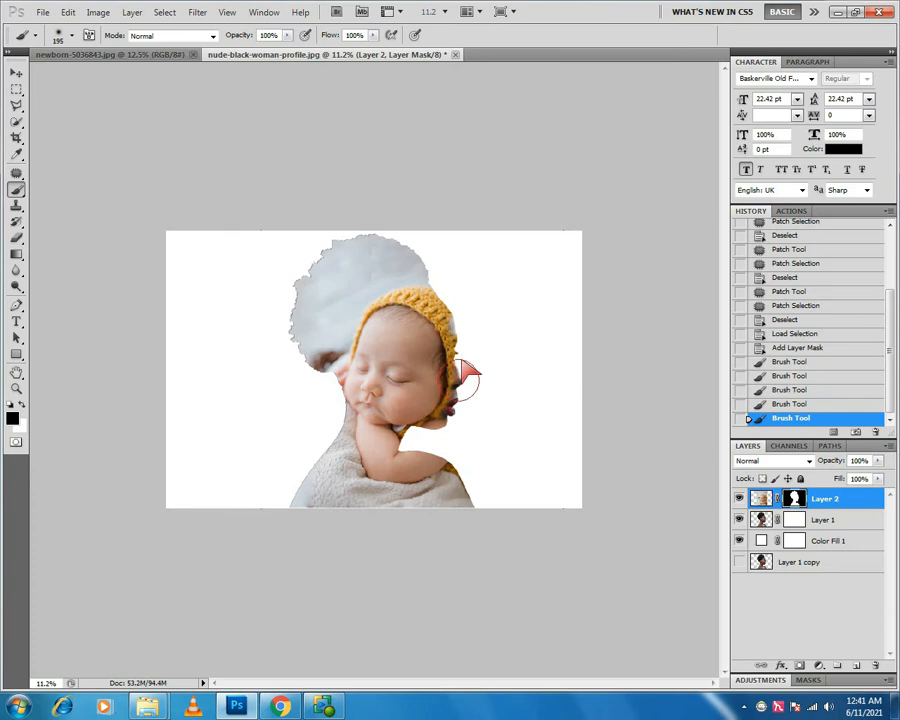
left_click(460, 355)
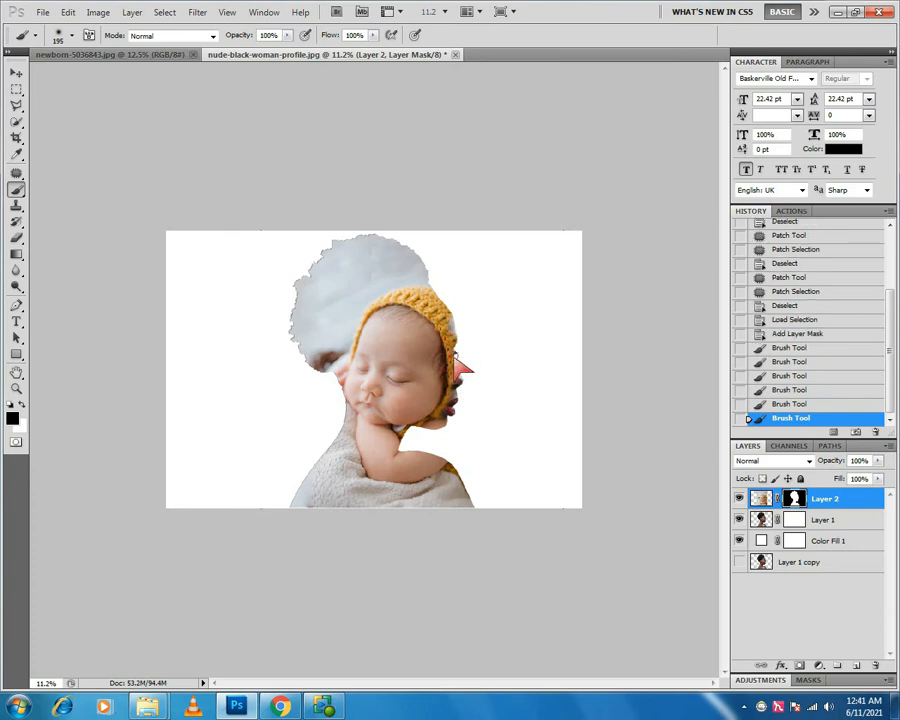
left_click(457, 358)
left_click(460, 354)
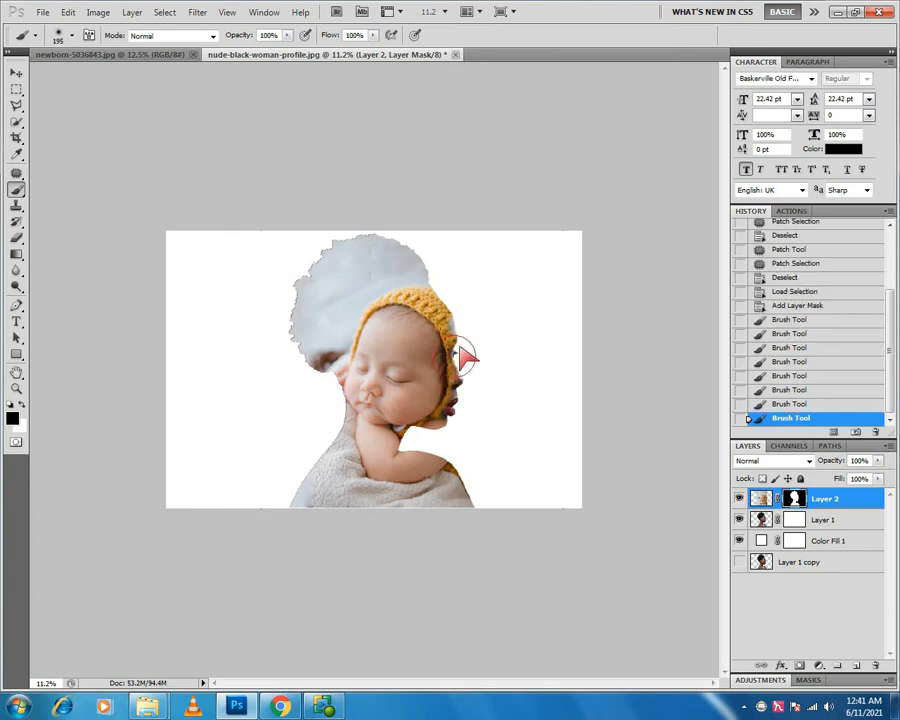
- Paint black on Layer 2's mask along the forehead and brow edge to reveal the woman's upper profile
left_click(464, 336)
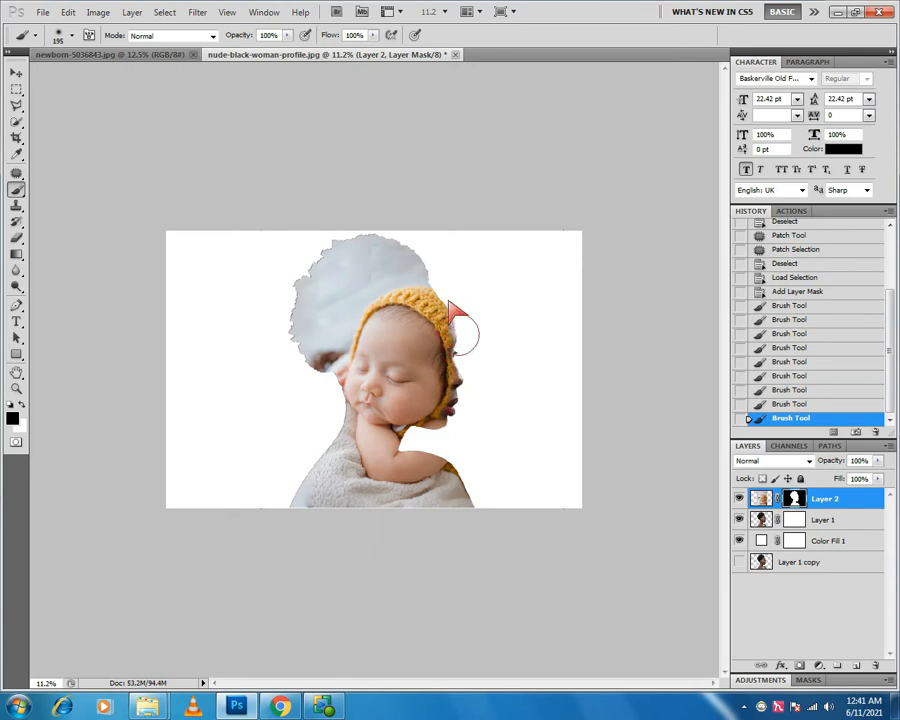
left_click(456, 325)
left_click(441, 298)
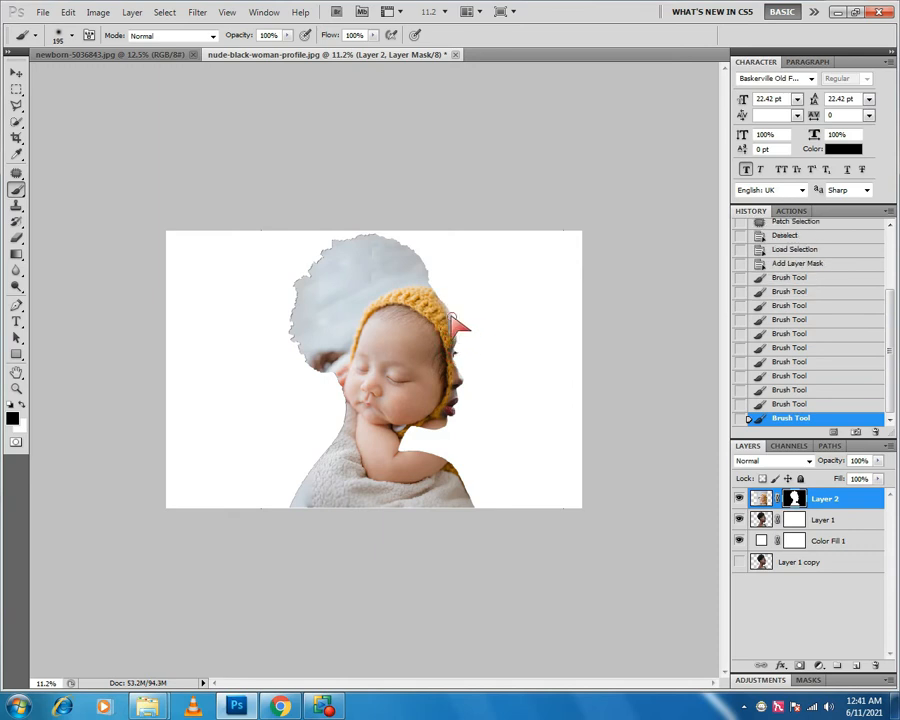
left_click(456, 320)
left_click(450, 320)
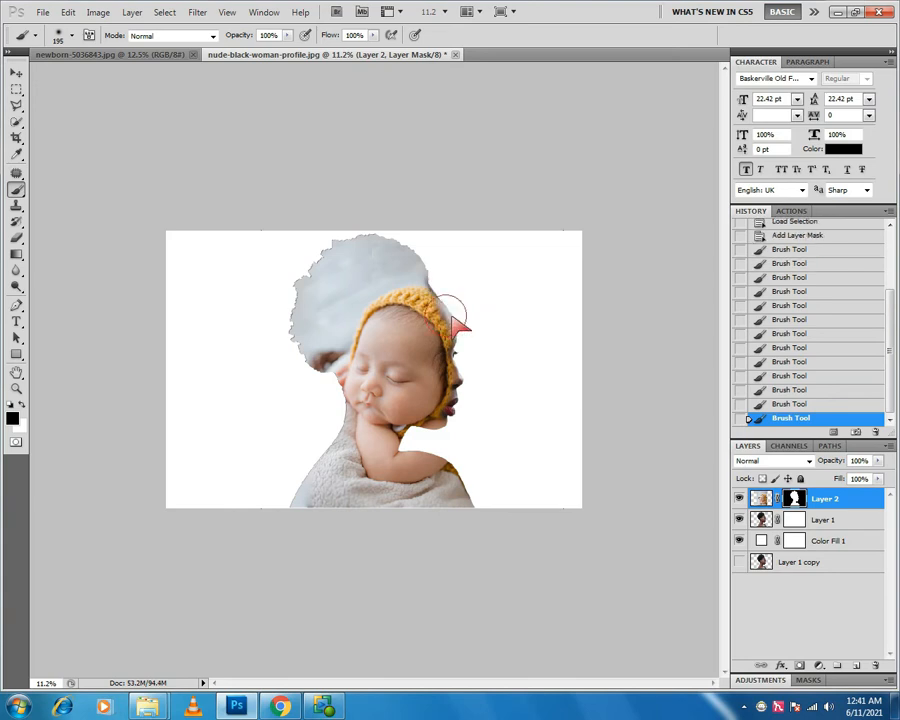
left_click(456, 340)
left_click(453, 317)
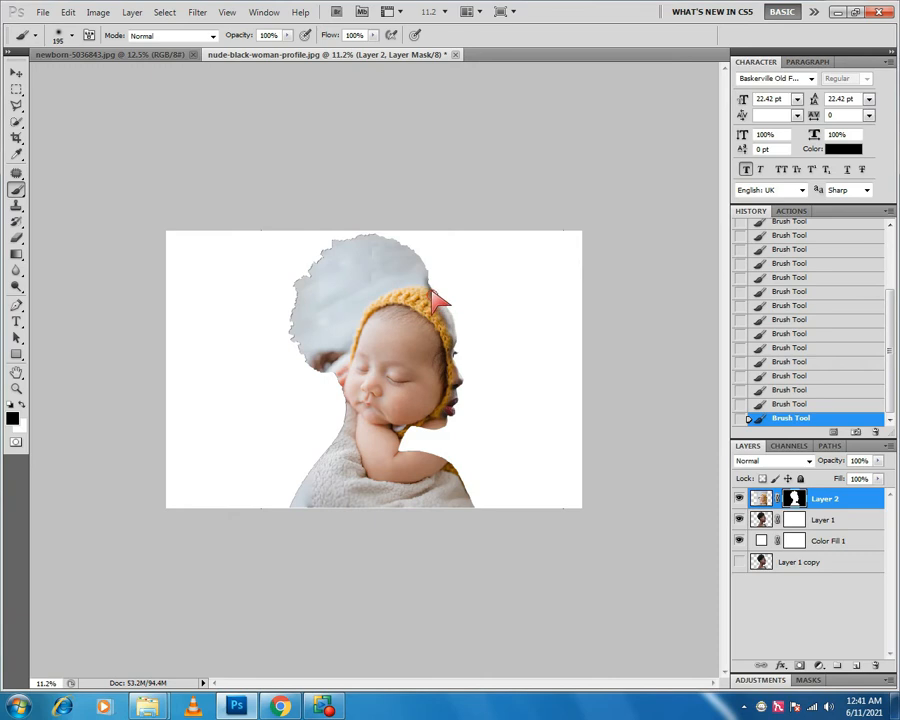
- Undo the last five brush strokes on Layer 2's mask
key("ctrl+alt+z")
key("ctrl+alt+z")
key("ctrl+alt+z")
key("ctrl+alt+z")
key("ctrl+alt+z")
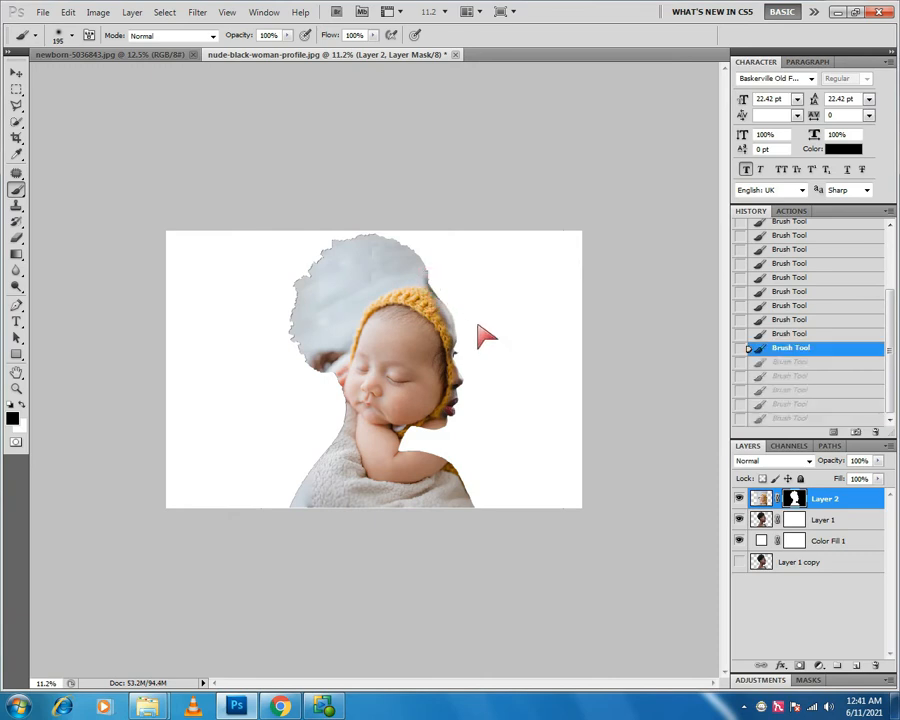
- Desaturate the woman's cutout in Layer 1 and the baby photo in Layer 2
left_click(850, 518)
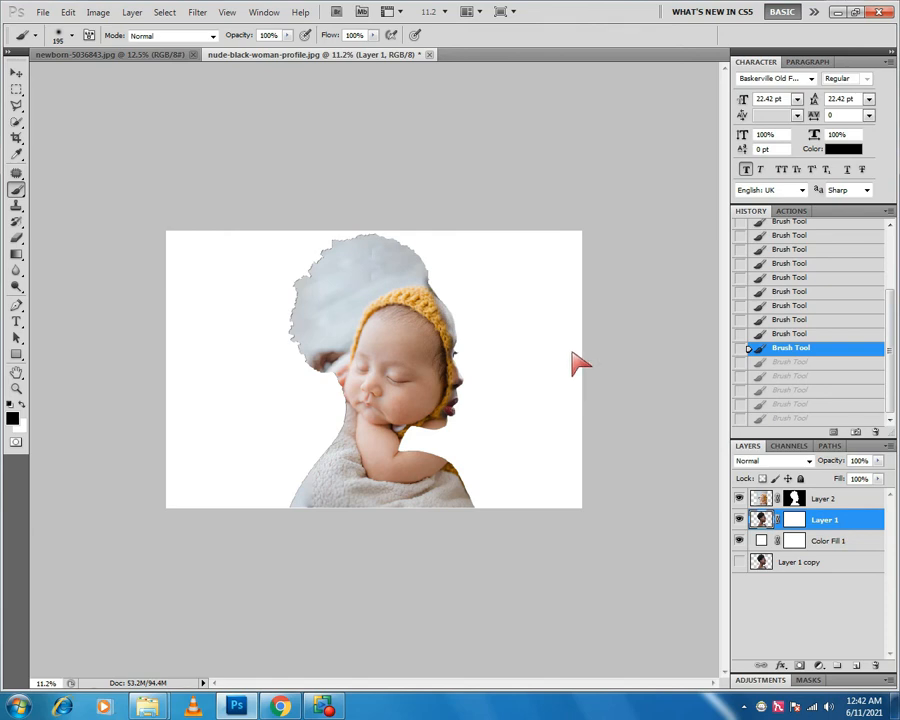
key("ctrl+shift+u")
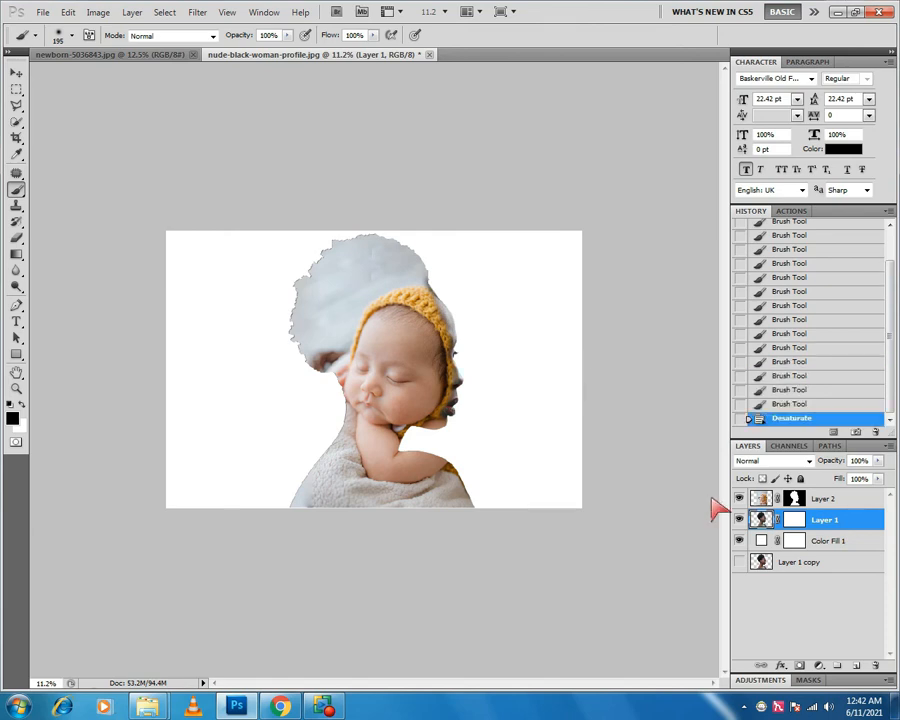
left_click(843, 502)
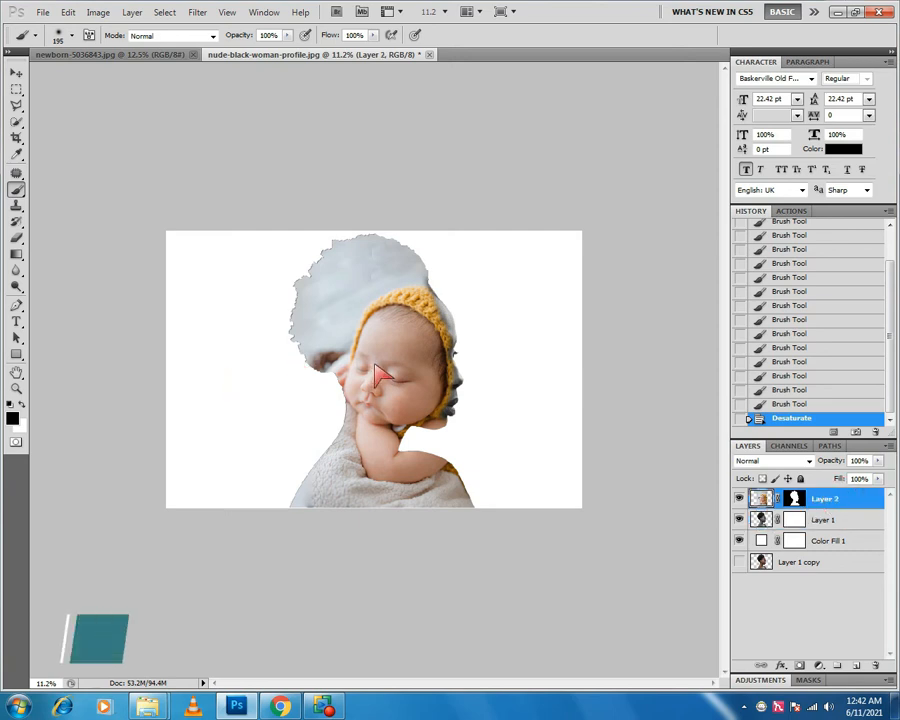
key("ctrl+shift+u")
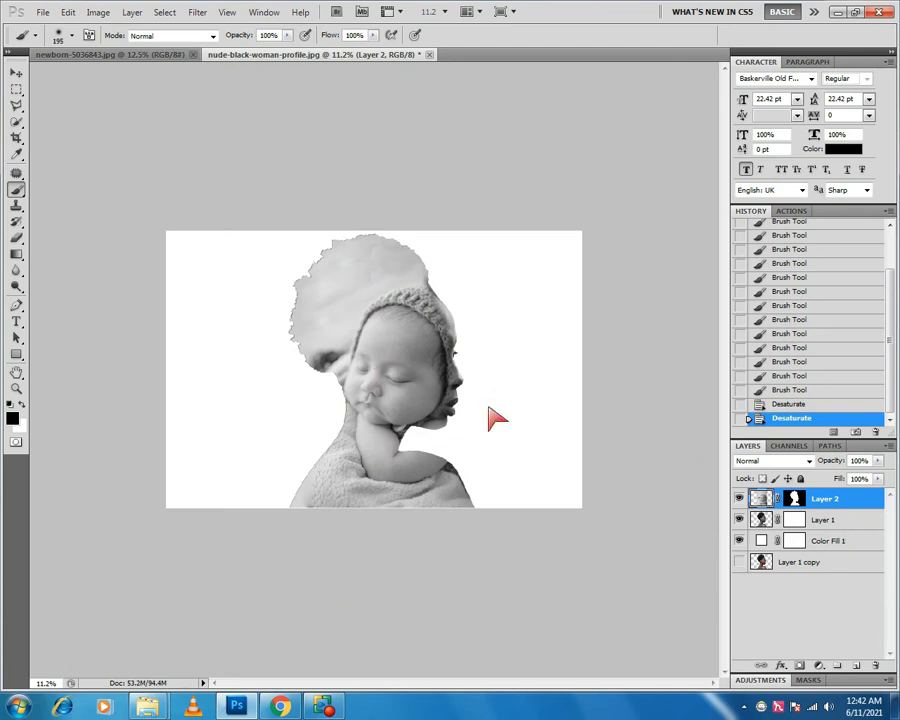
left_click(458, 366)
key("ctrl+alt+z")
key("ctrl+alt+z")
key("ctrl+alt+z")
key("ctrl+alt+z")
key("ctrl+alt+z")
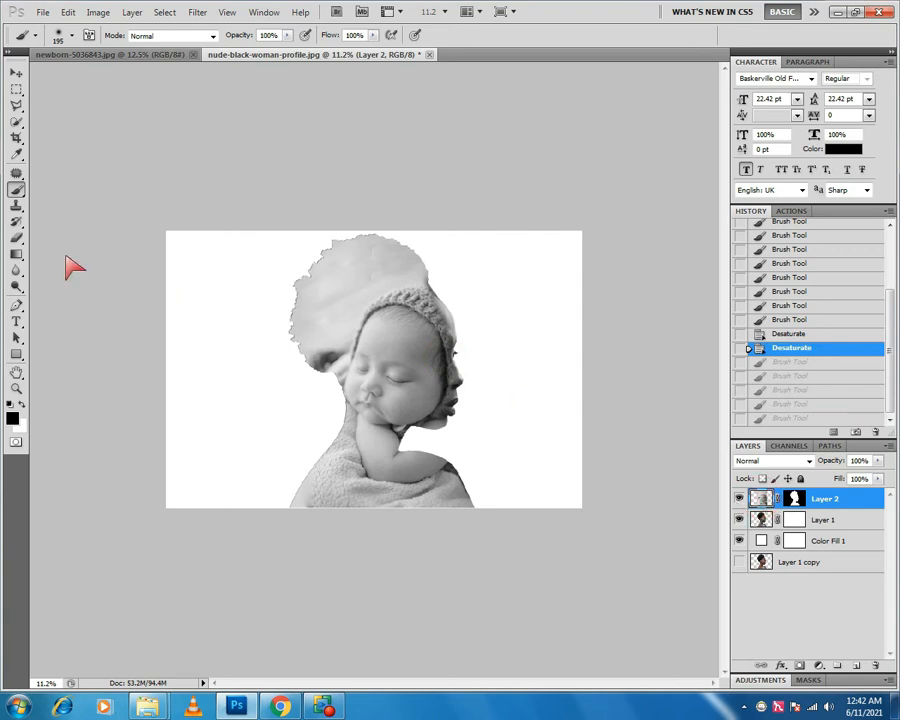
- Set the Eraser to a soft round 380 px brush with 0% hardness and erase Layer 2 over the woman's eye
left_click(17, 238)
right_click(456, 356)
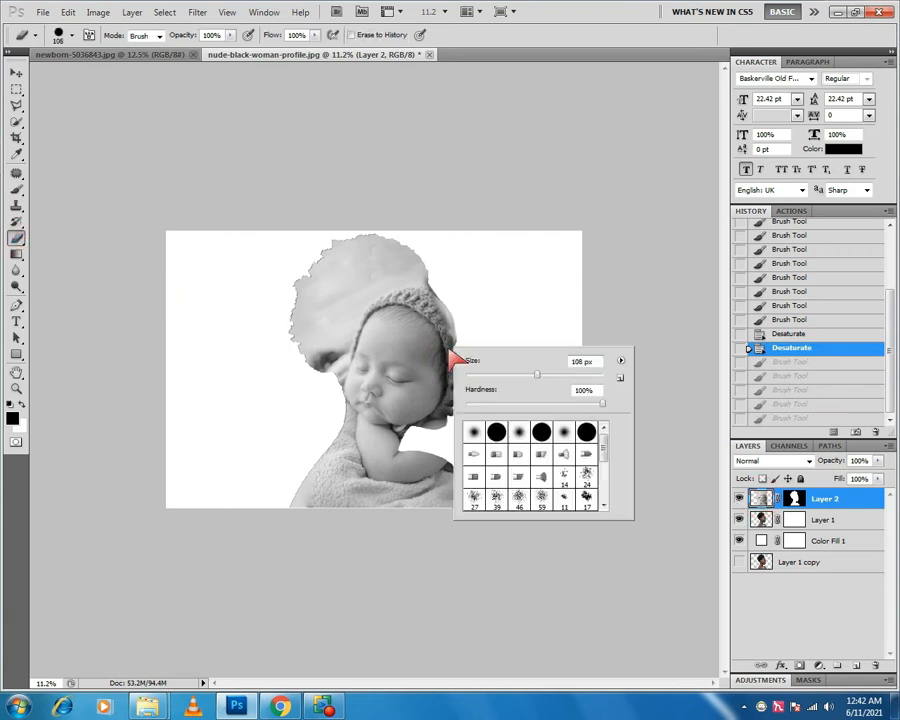
left_click(564, 431)
left_click_drag(537, 374, 561, 374)
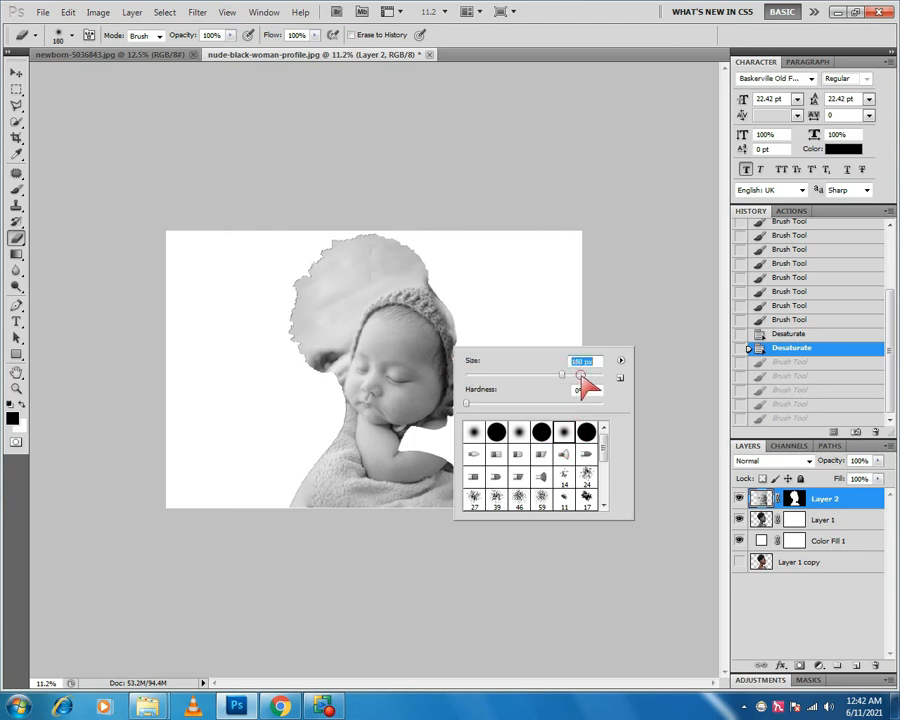
left_click(455, 360)
left_click(445, 355)
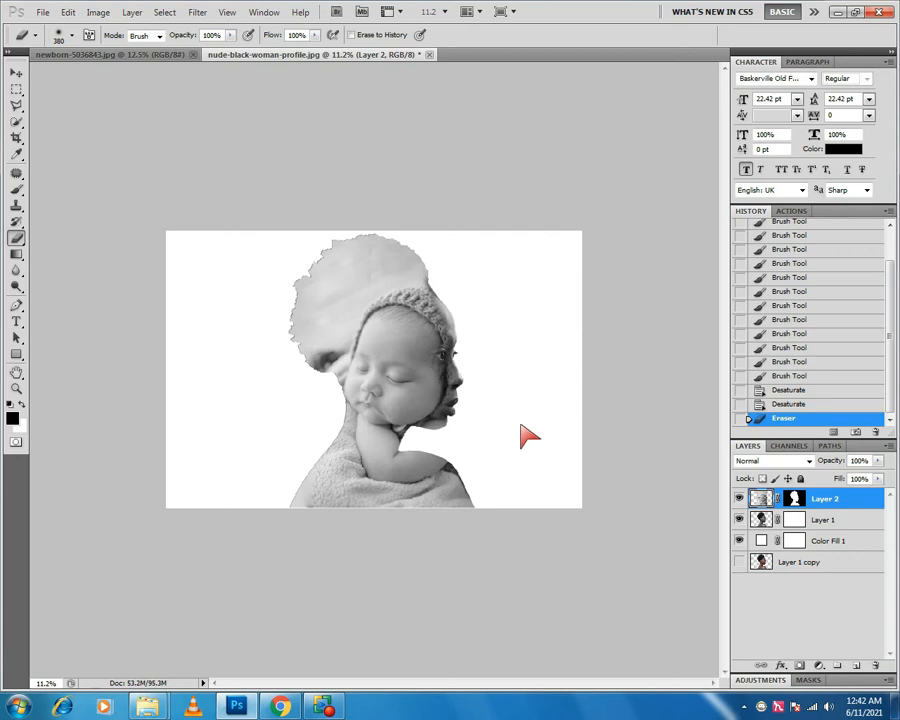
- Erase Layer 2 with the soft eraser along the woman's nose, lips, chin, brow and forehead to reveal her profile
right_click(455, 380)
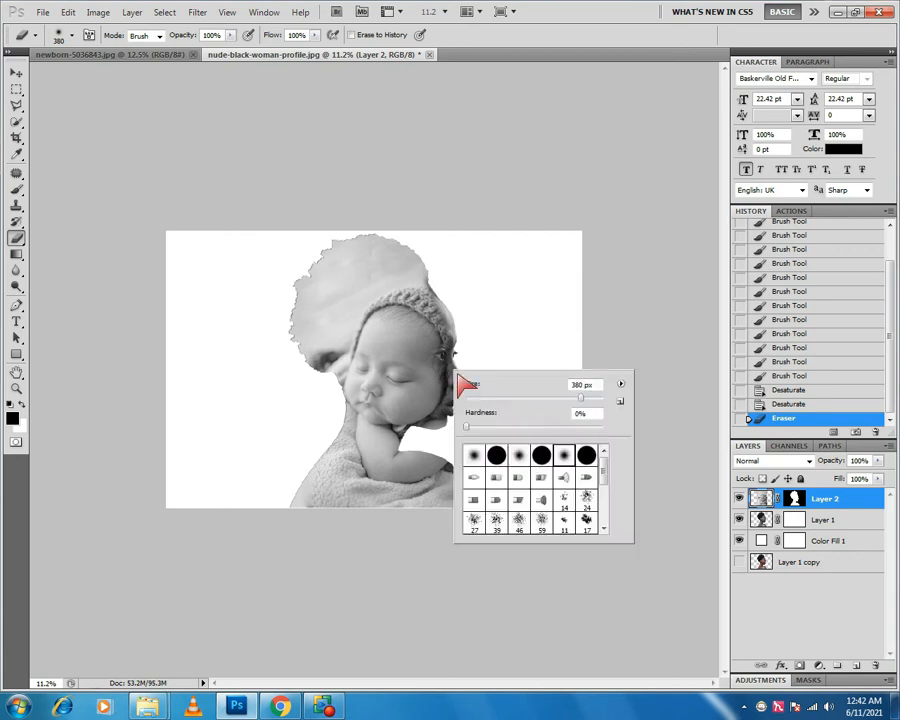
left_click(455, 380)
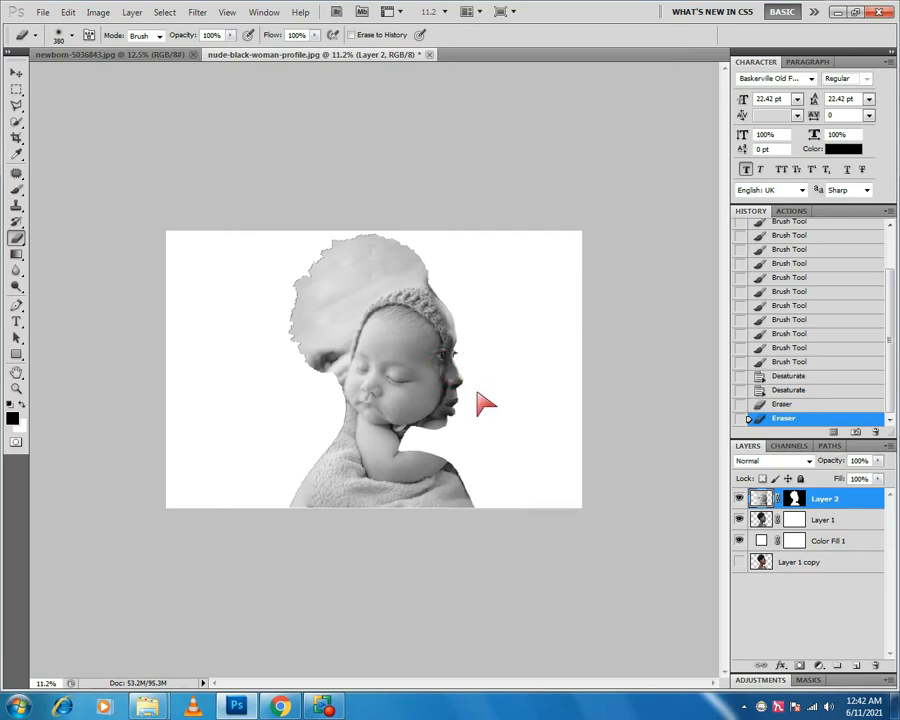
left_click(447, 418)
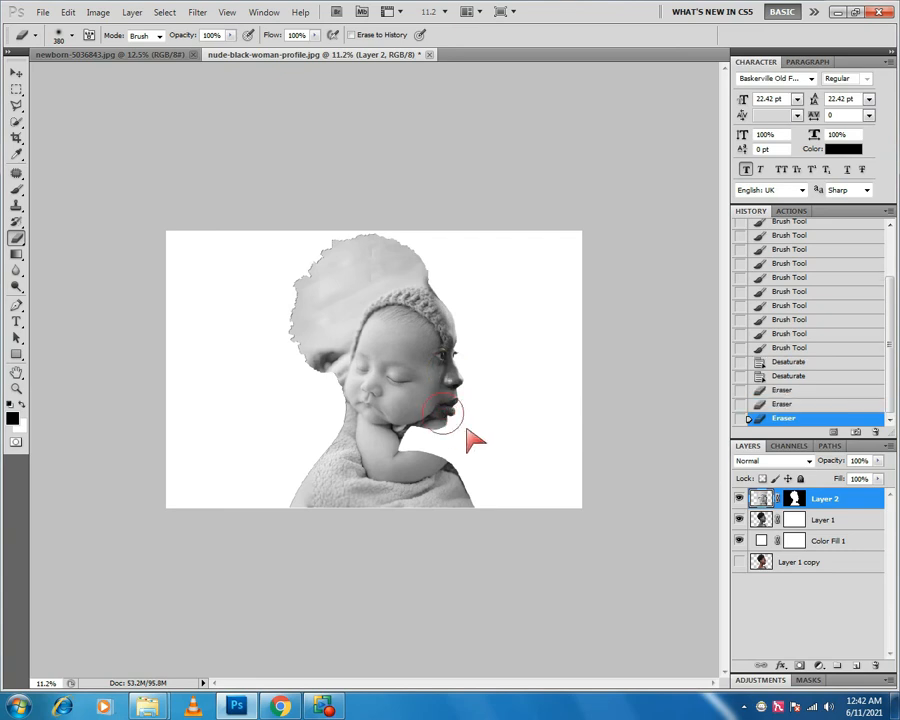
left_click(460, 345)
left_click(446, 307)
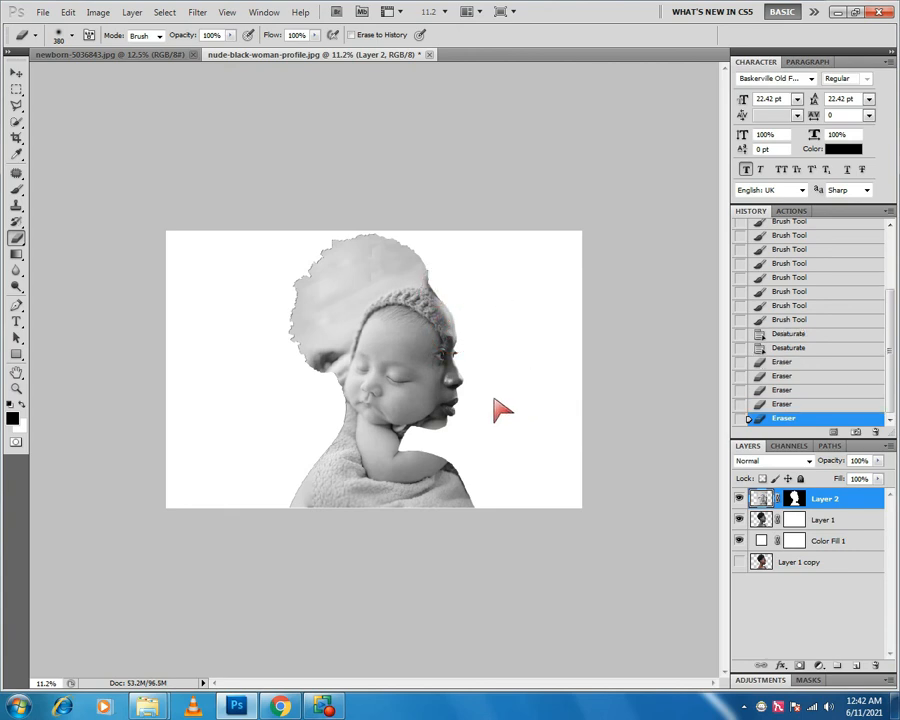
- Erase Layer 2 along the woman's throat, shoulder and chest edge to blend the baby's arm and blanket into her skin
left_click(408, 438)
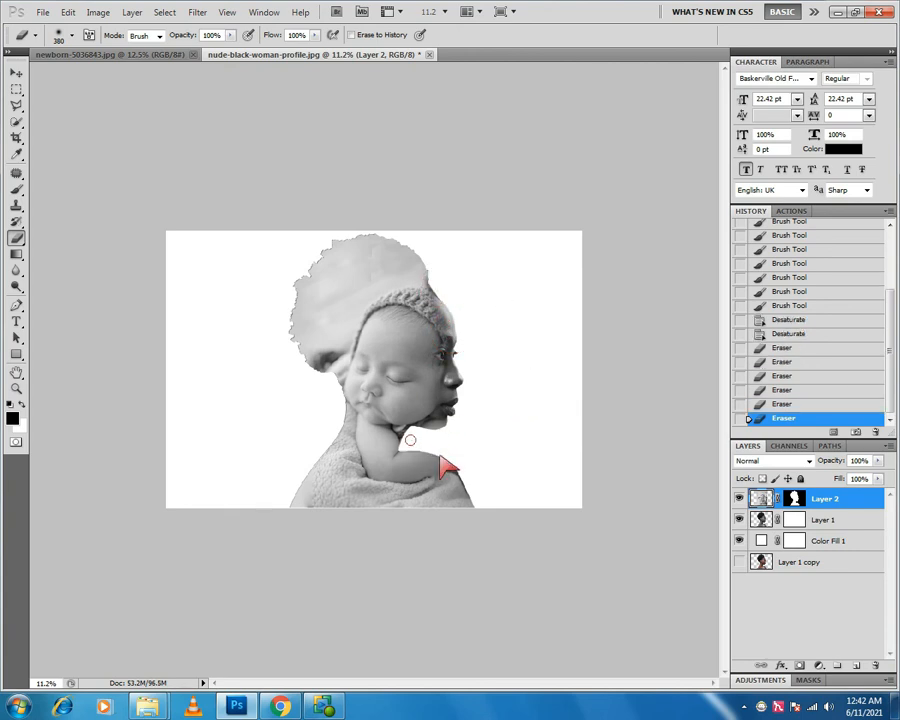
left_click(410, 446)
left_click_drag(407, 450, 448, 470)
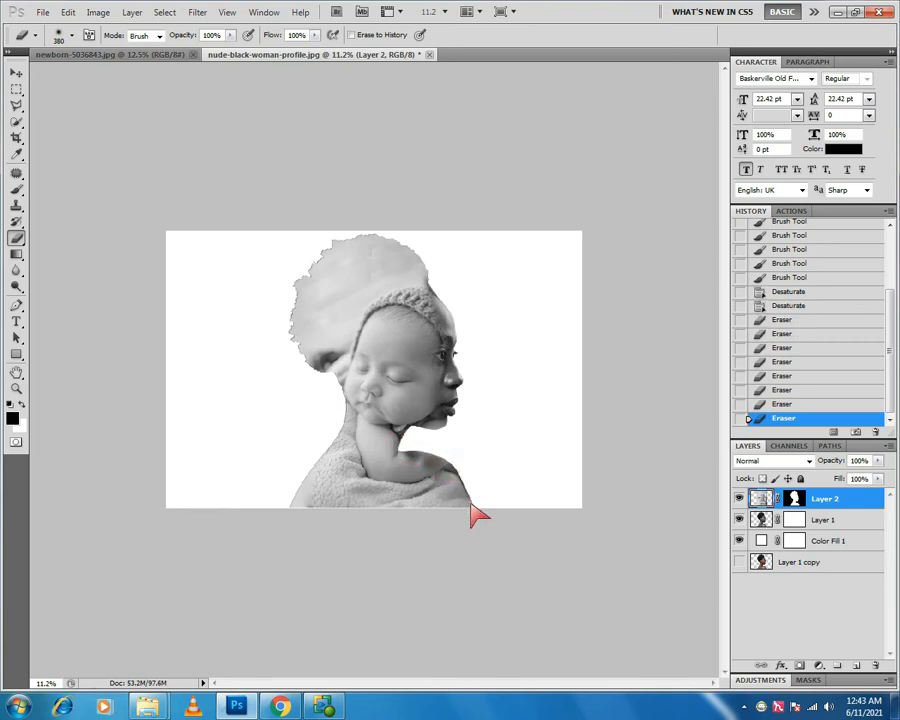
left_click_drag(472, 500, 449, 511)
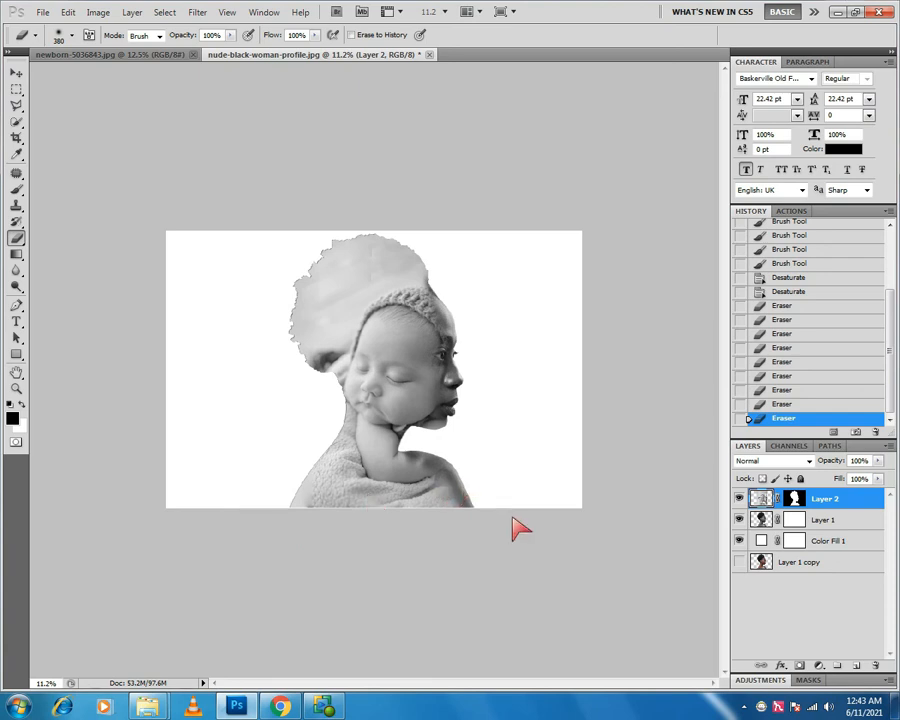
left_click_drag(470, 508, 452, 480)
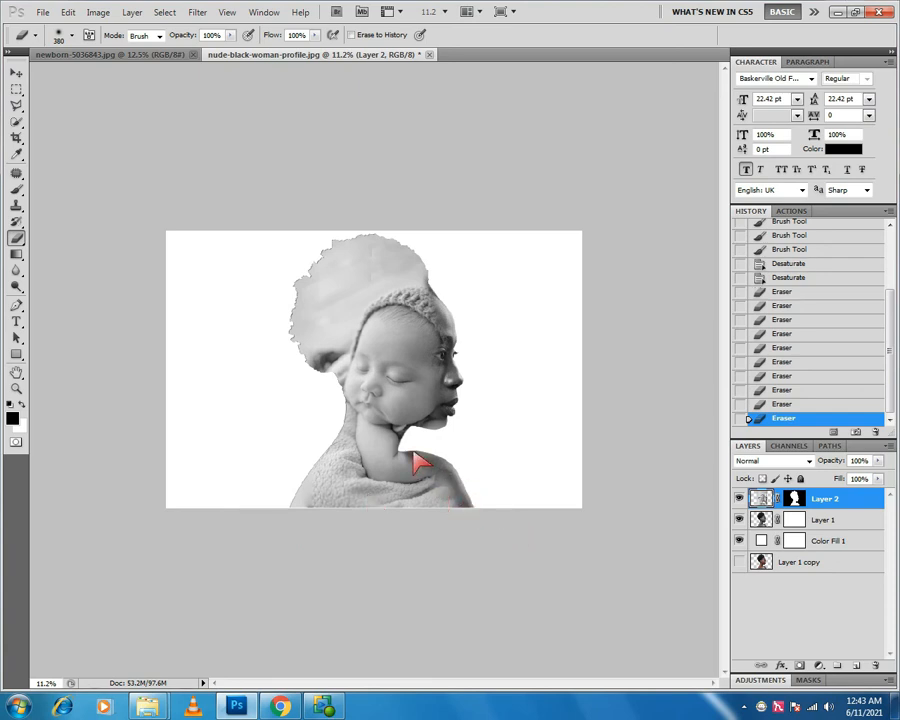
mouse_move(411, 450)
left_mouse_down()
mouse_move(410, 458)
mouse_move(508, 476)
mouse_move(458, 490)
mouse_move(412, 475)
mouse_move(458, 486)
left_mouse_up()
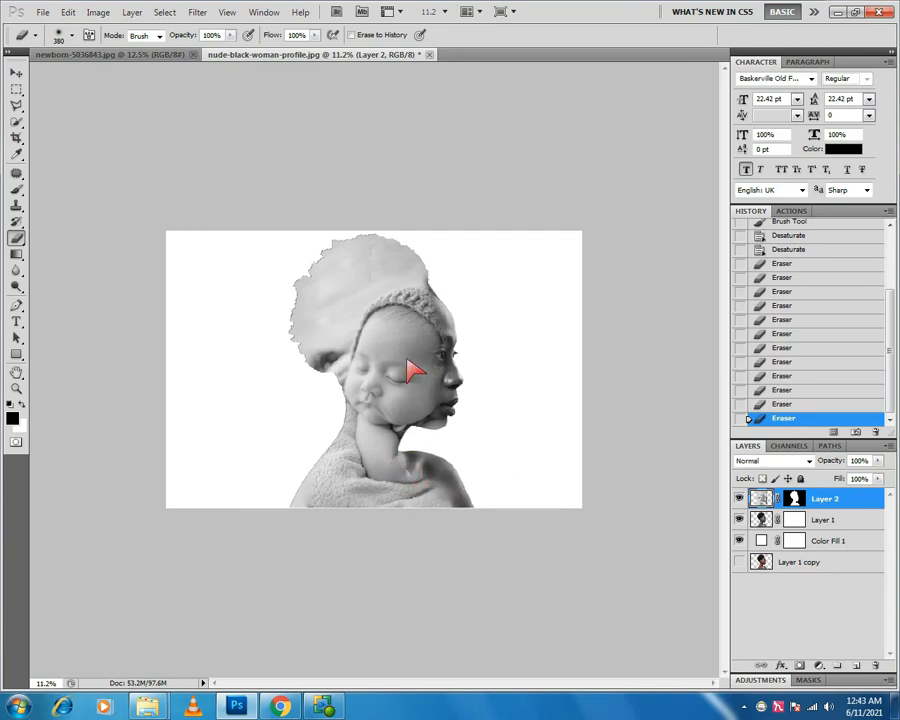
- Set Layer 2's blend mode to Lighten
left_click(15, 73)
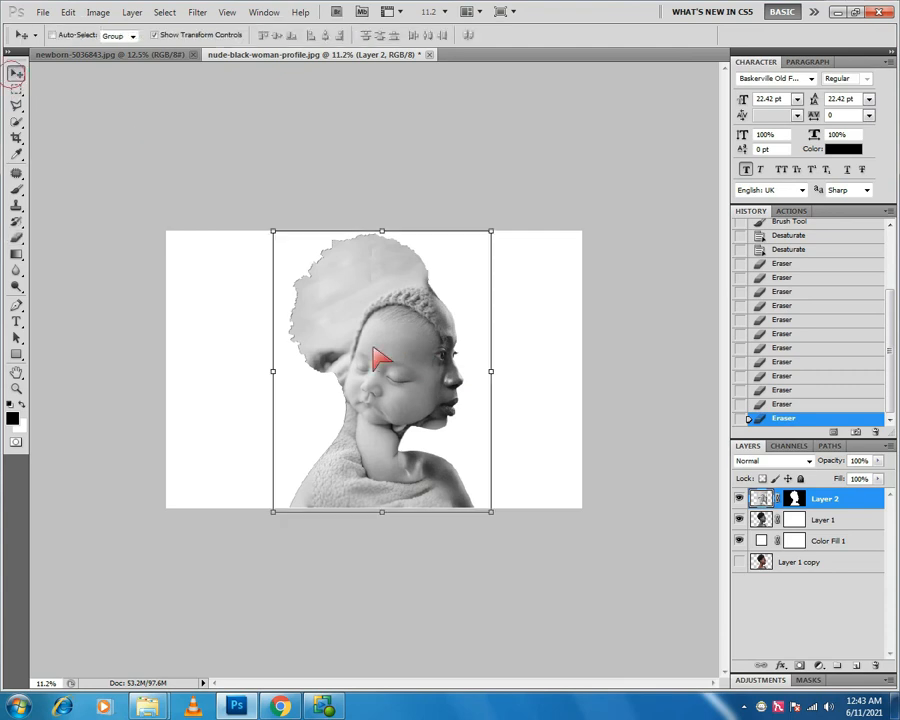
left_click(807, 461)
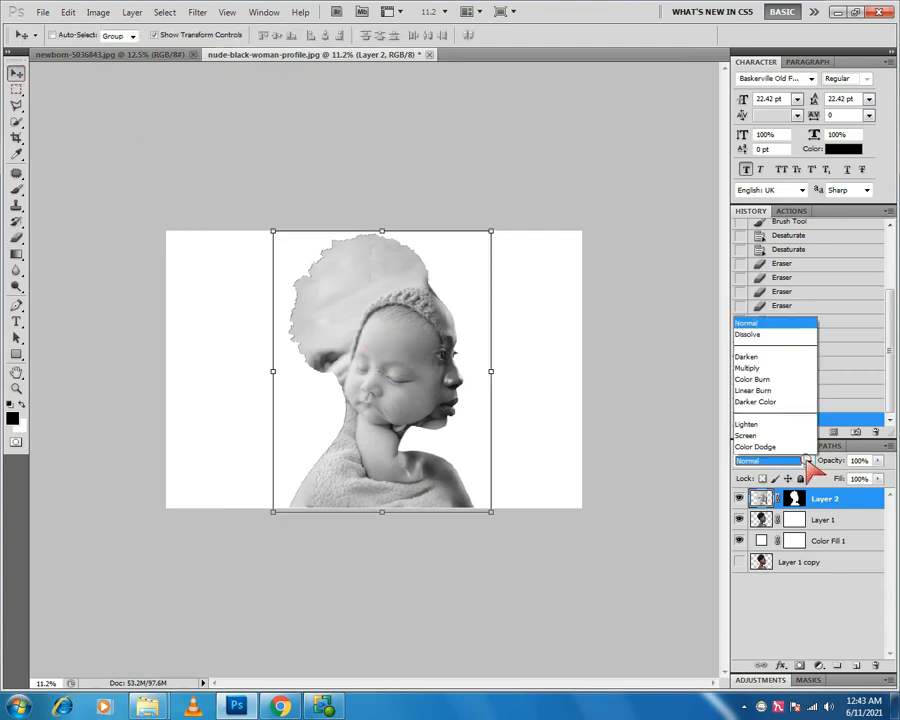
left_click(768, 199)
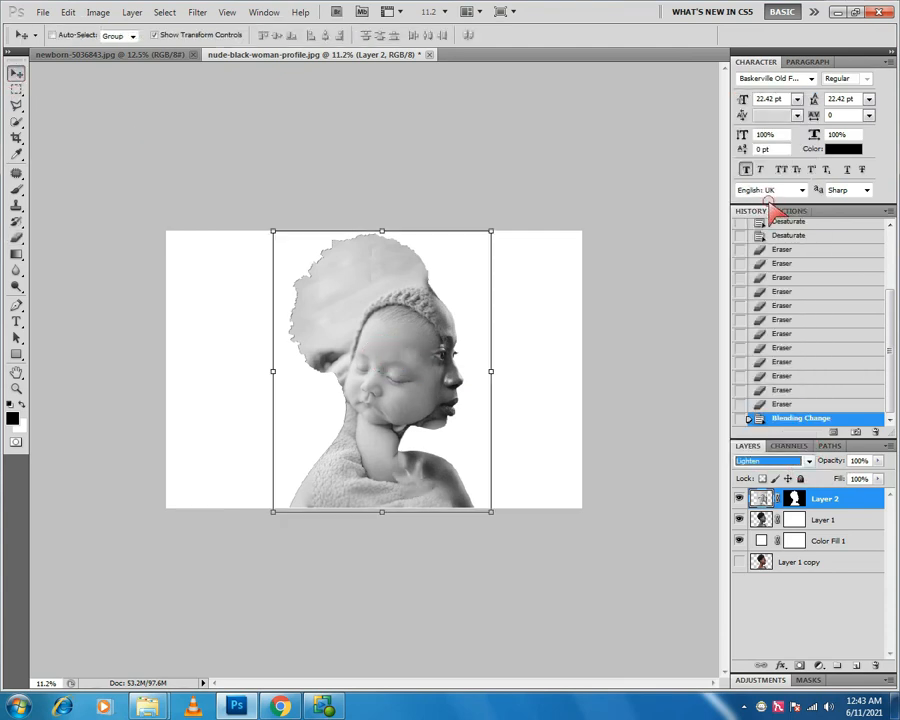
left_click(632, 428)
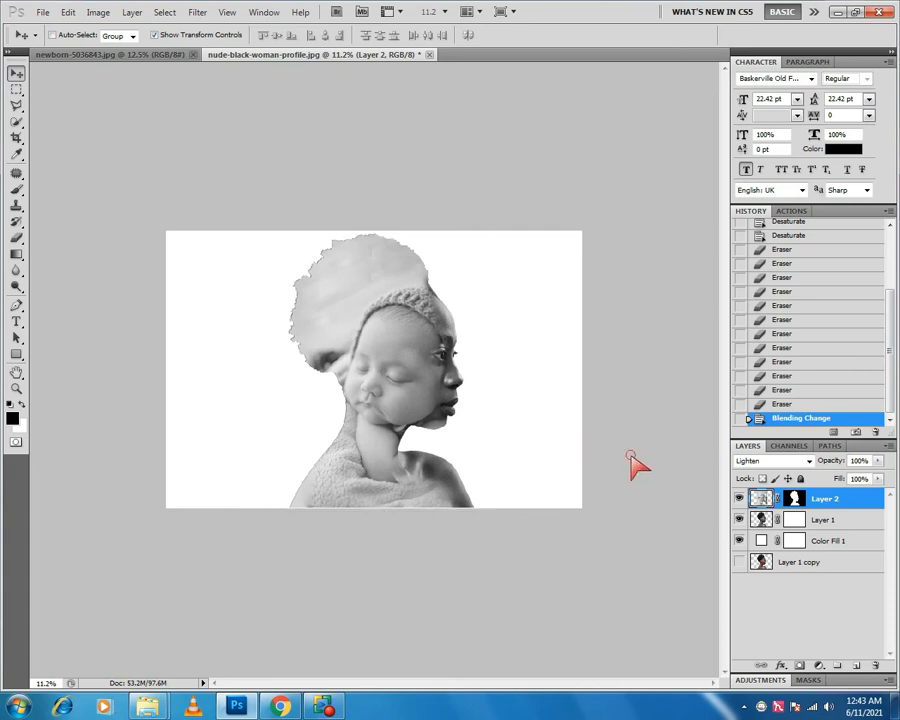
left_click(630, 462)
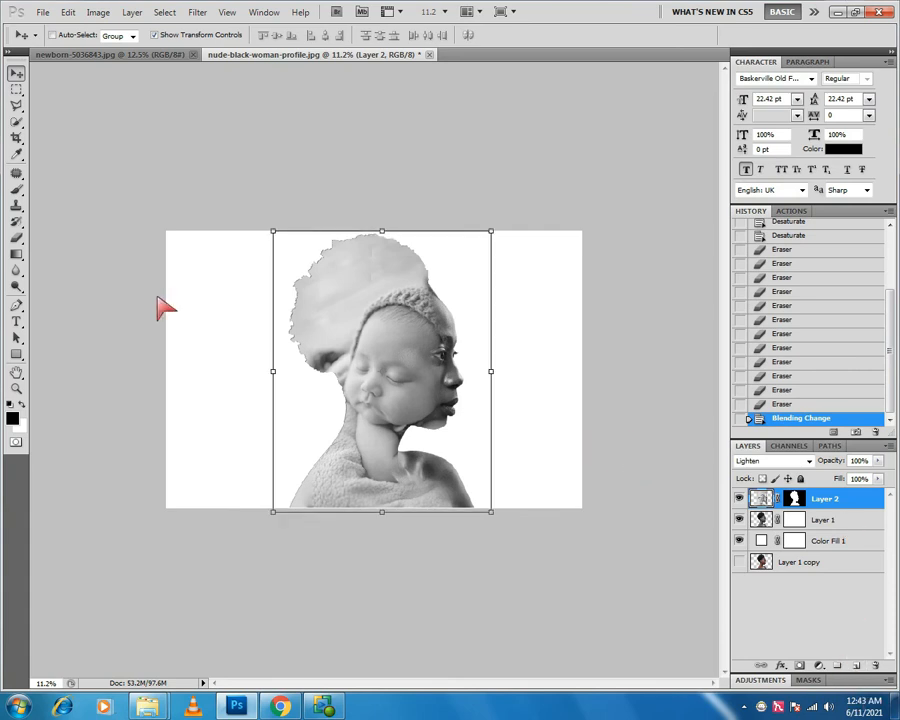
- Add the text DOUBLE beside the woman's neck and scale it up to about 466 pt
left_click(18, 323)
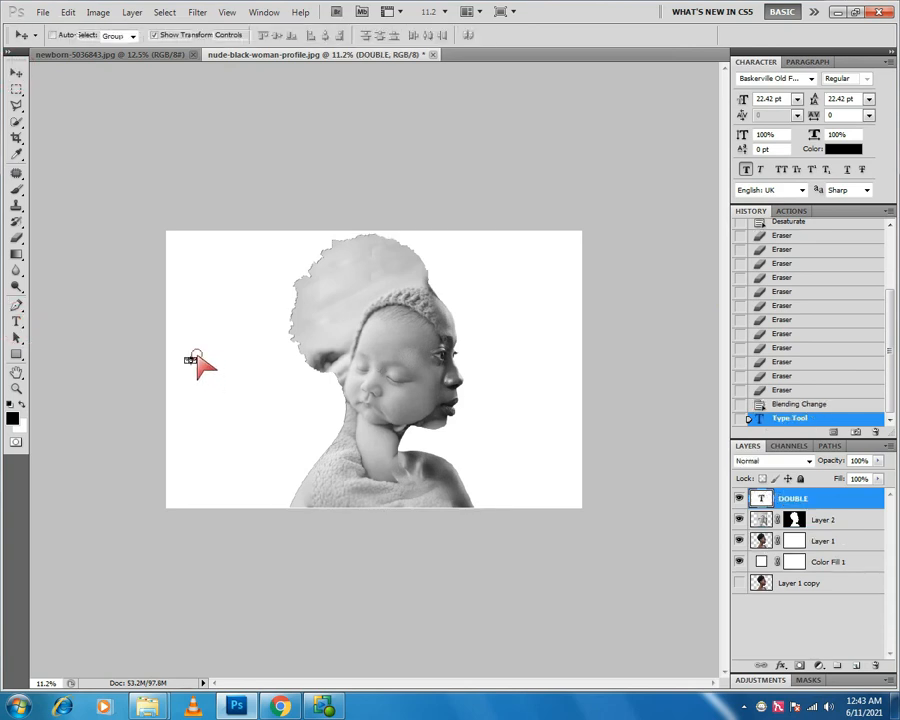
left_click_drag(197, 356, 335, 425)
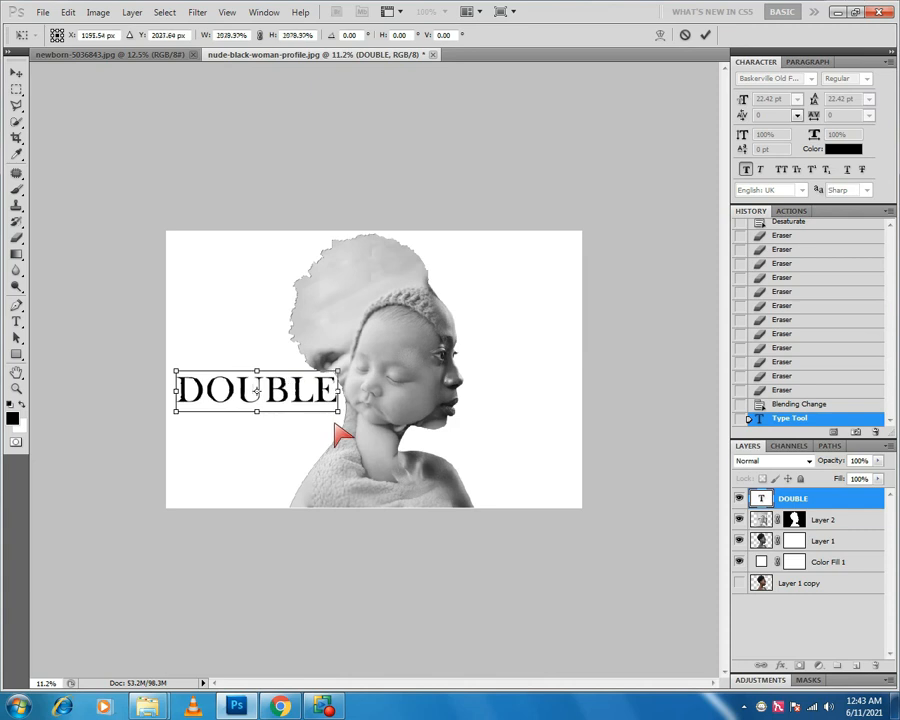
double_click(318, 396)
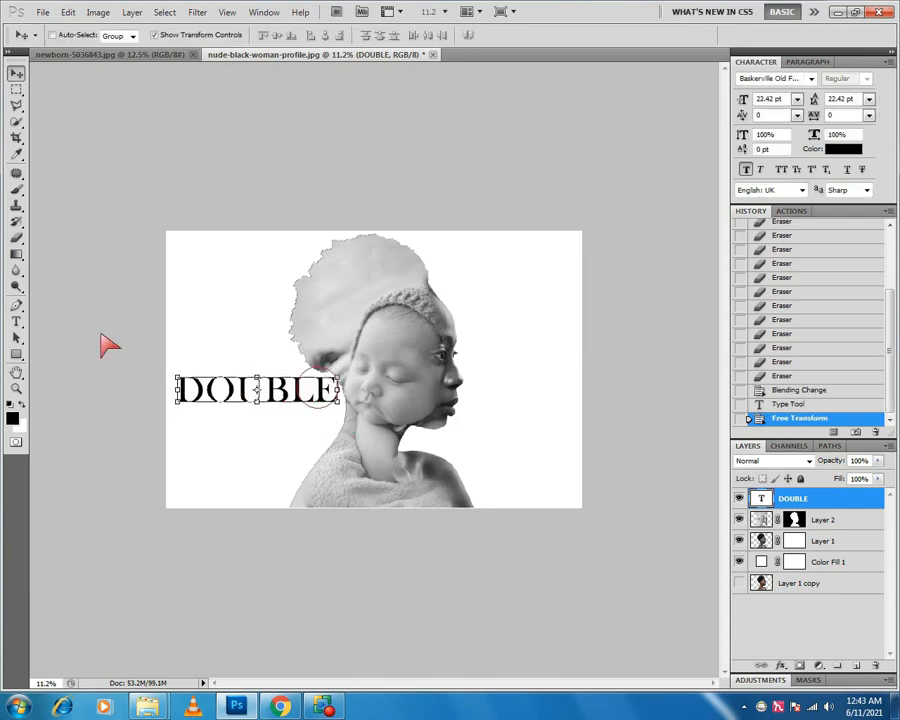
- Change the font of the DOUBLE text to 28 Days Later
left_click(17, 320)
left_click(150, 35)
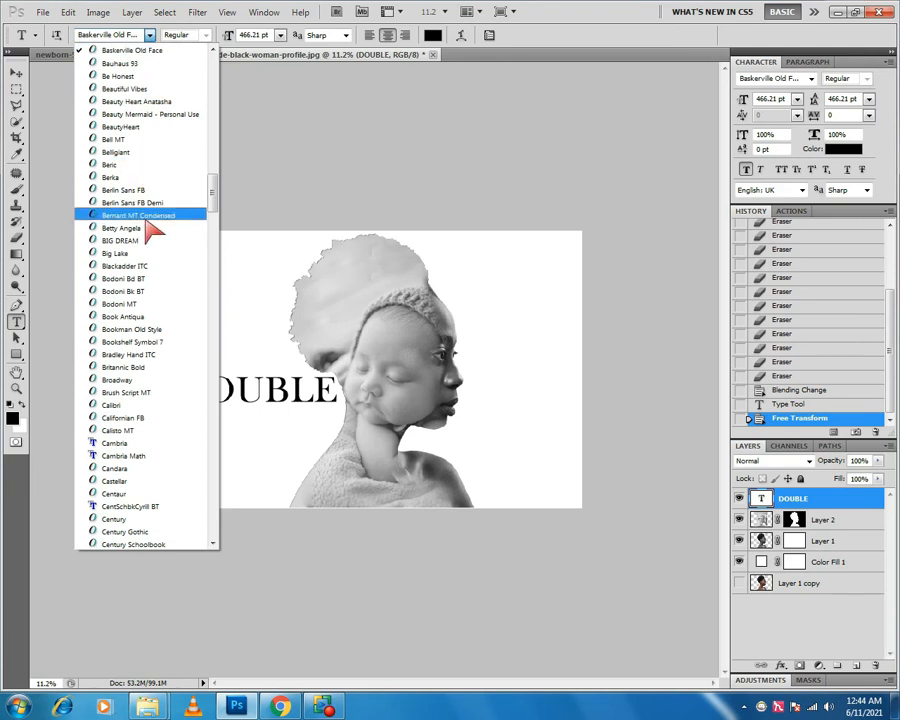
scroll(150, 228, "down", 10)
scroll(145, 186, "up", 10)
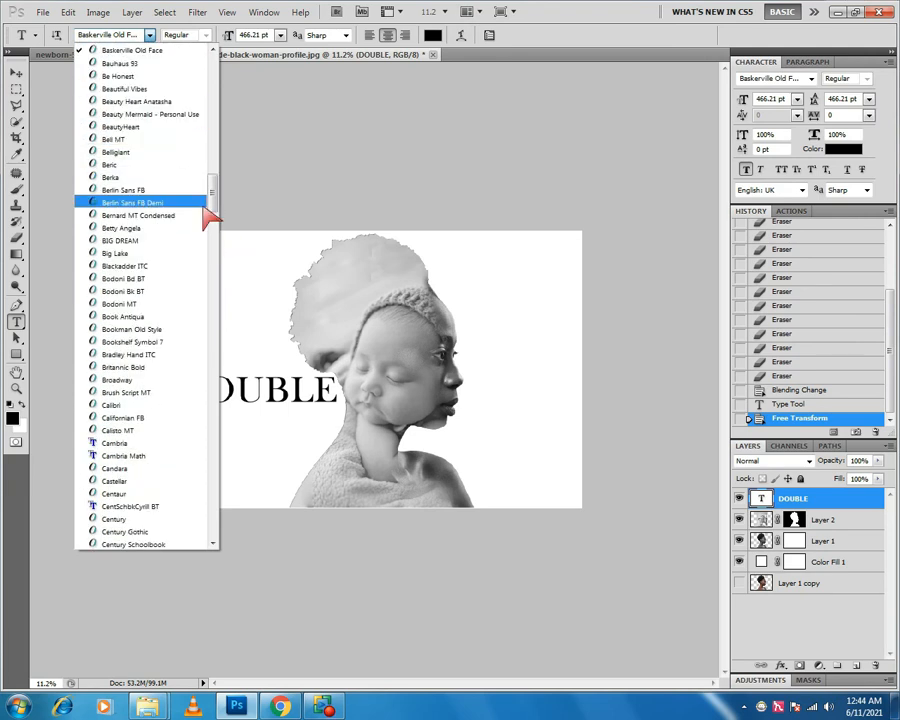
scroll(210, 218, "up", 5)
left_click(186, 72)
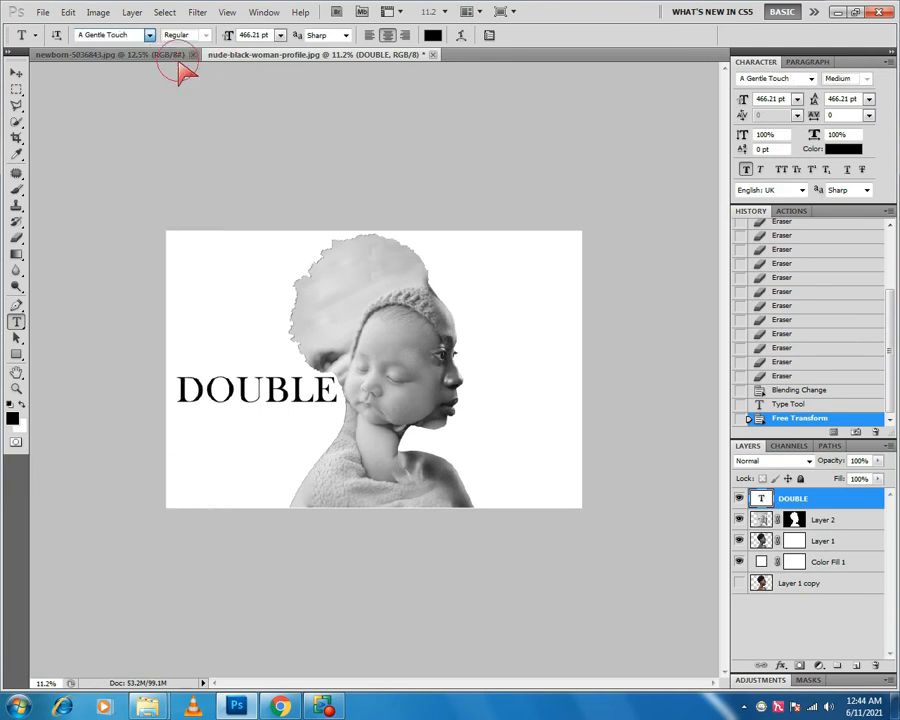
key("Up")
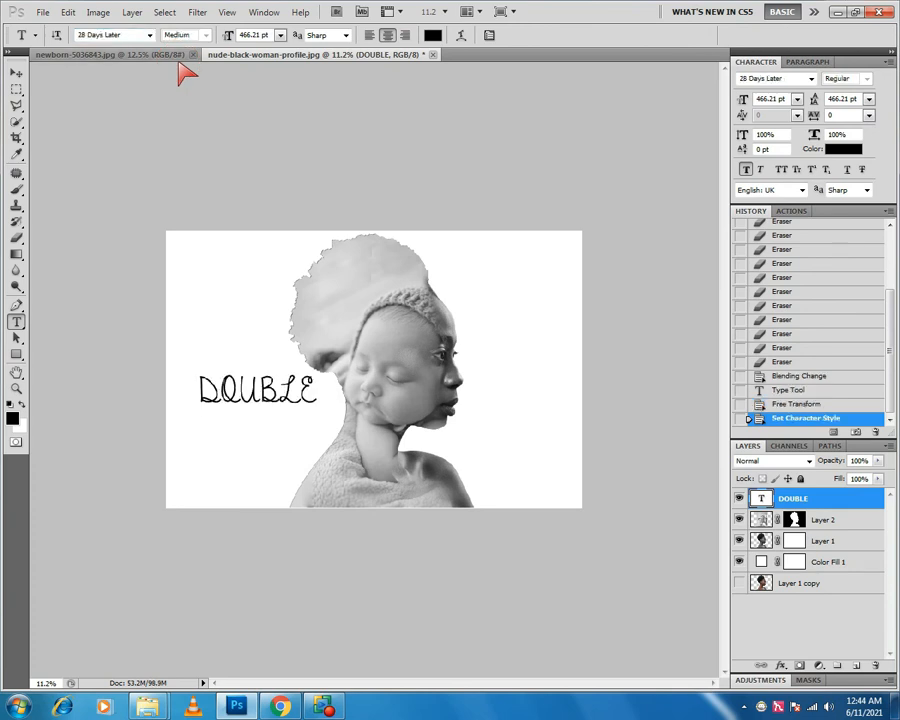
key("Up")
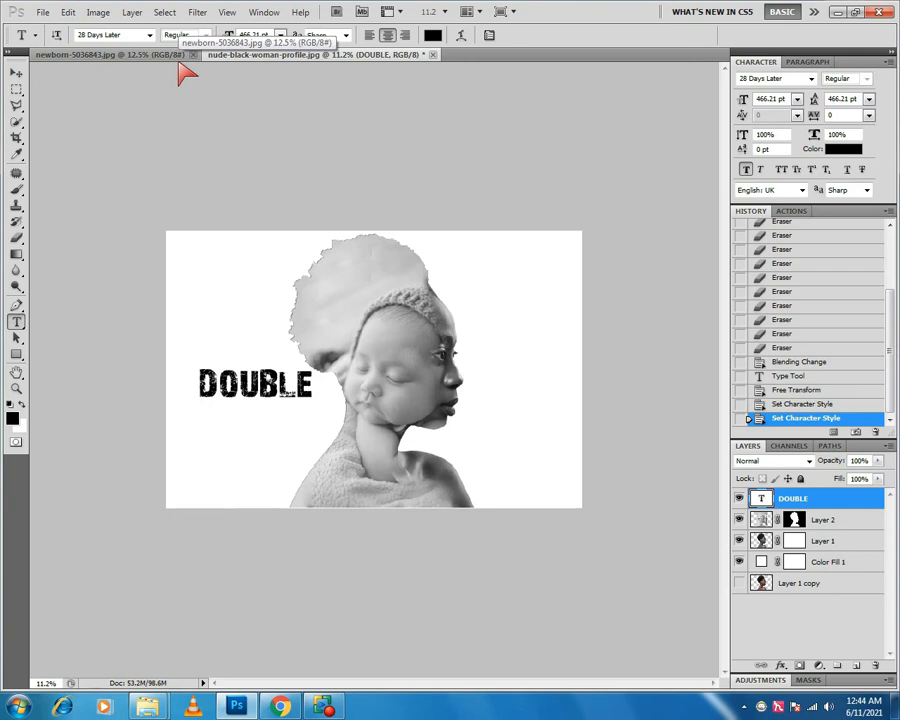
- Enlarge the DOUBLE text proportionally to 118.05% toward the canvas's outer edge
left_click(16, 73)
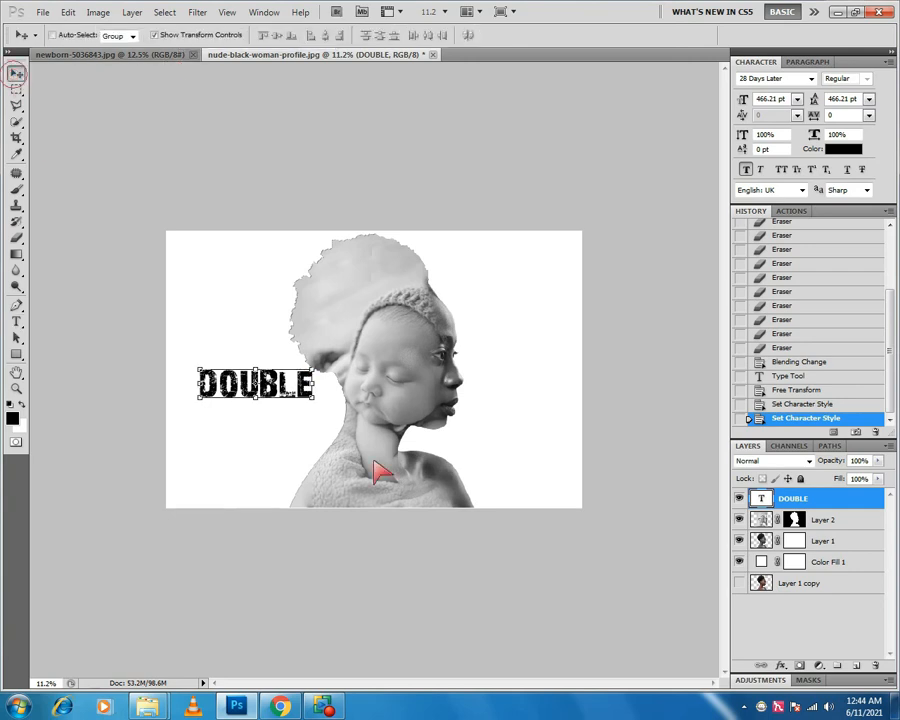
left_click(198, 400)
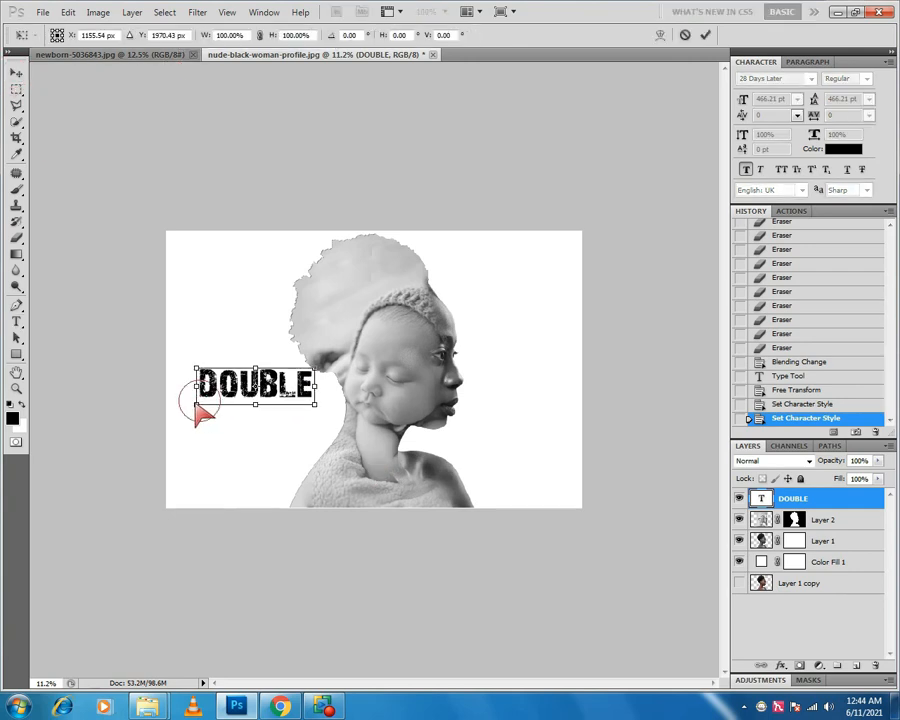
left_click_drag(197, 405, 177, 409)
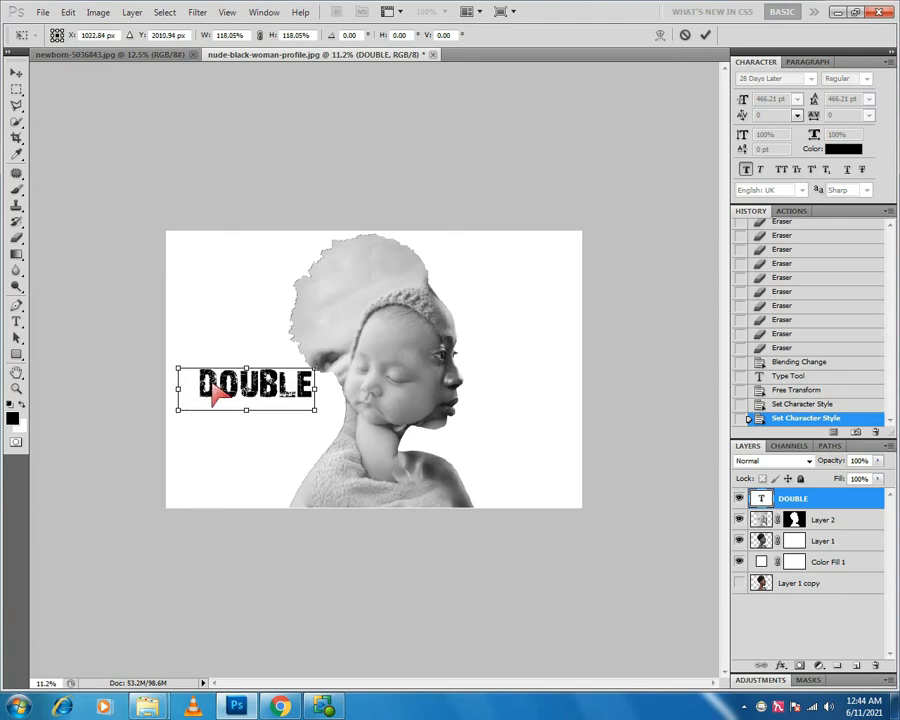
key("Return")
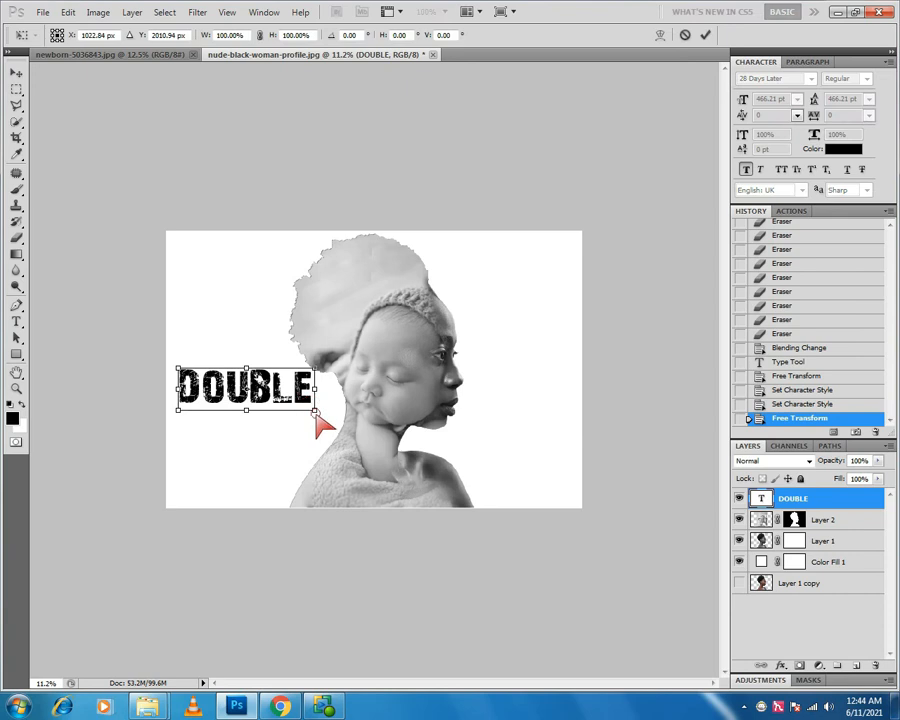
- Scale the DOUBLE text to 115.13% toward the baby's face and move it slightly upward
left_click_drag(314, 414, 335, 429)
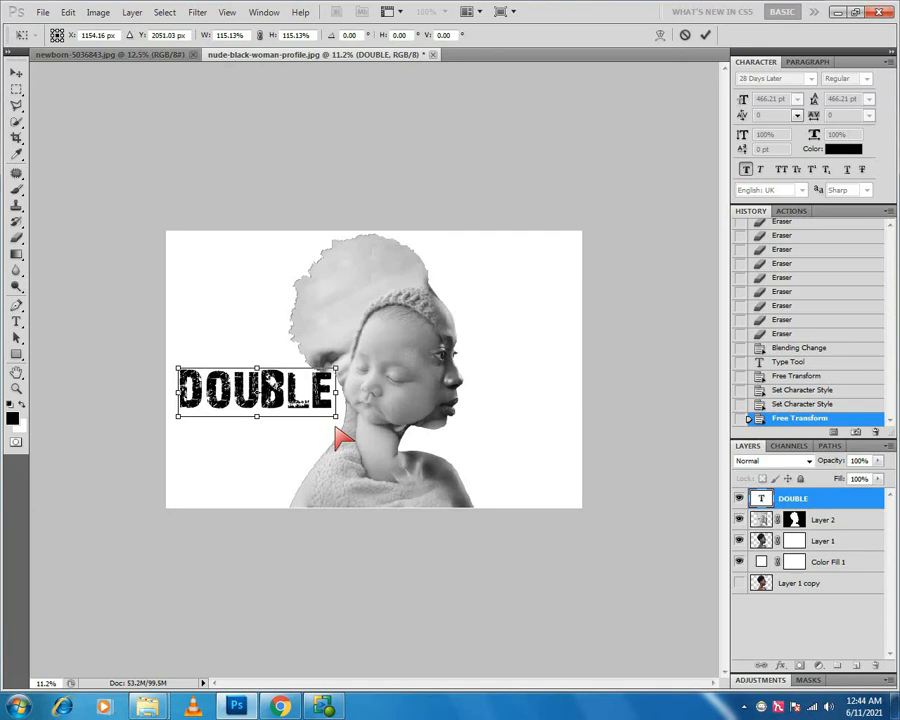
key("Down")
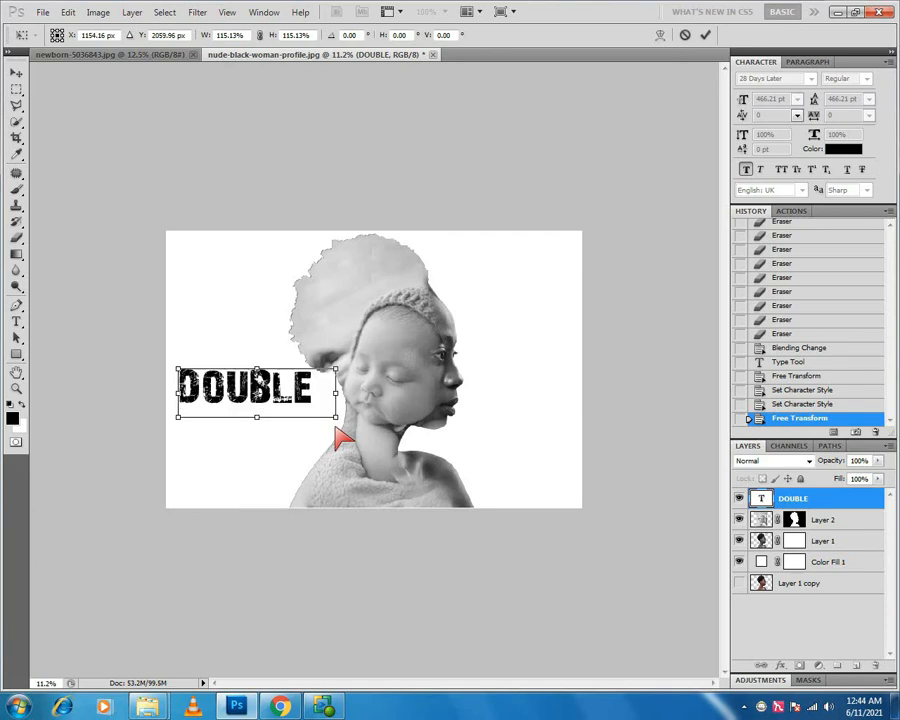
key("Return")
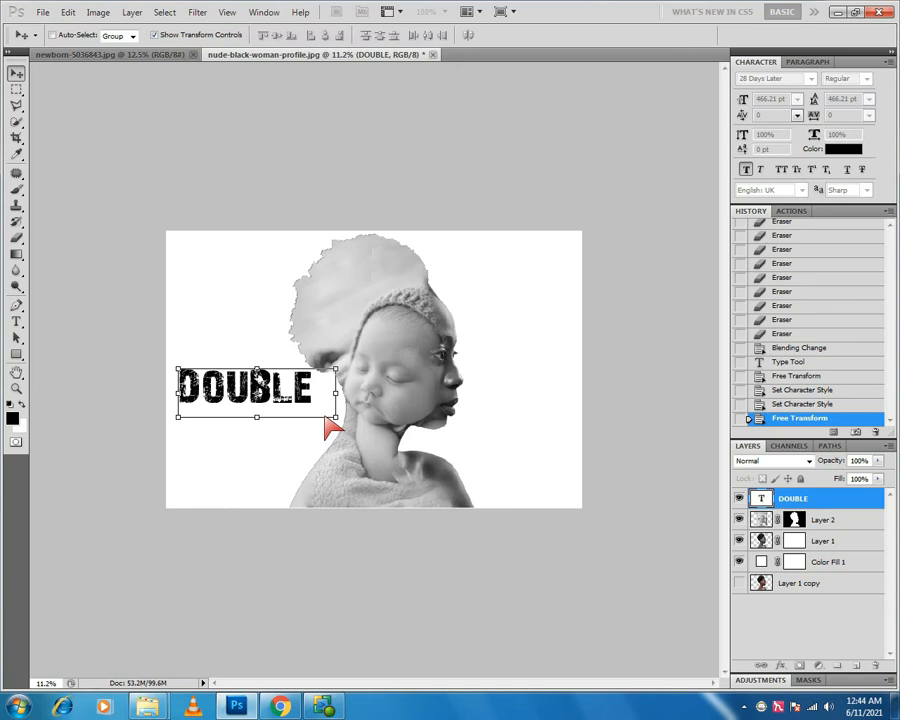
left_click(318, 406)
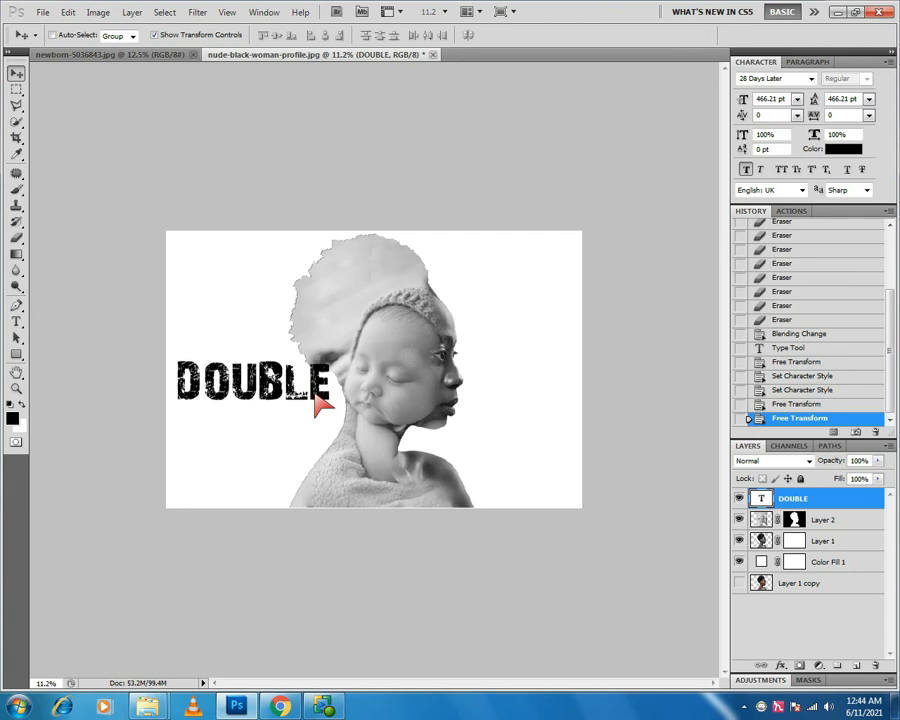
left_click_drag(318, 400, 317, 396)
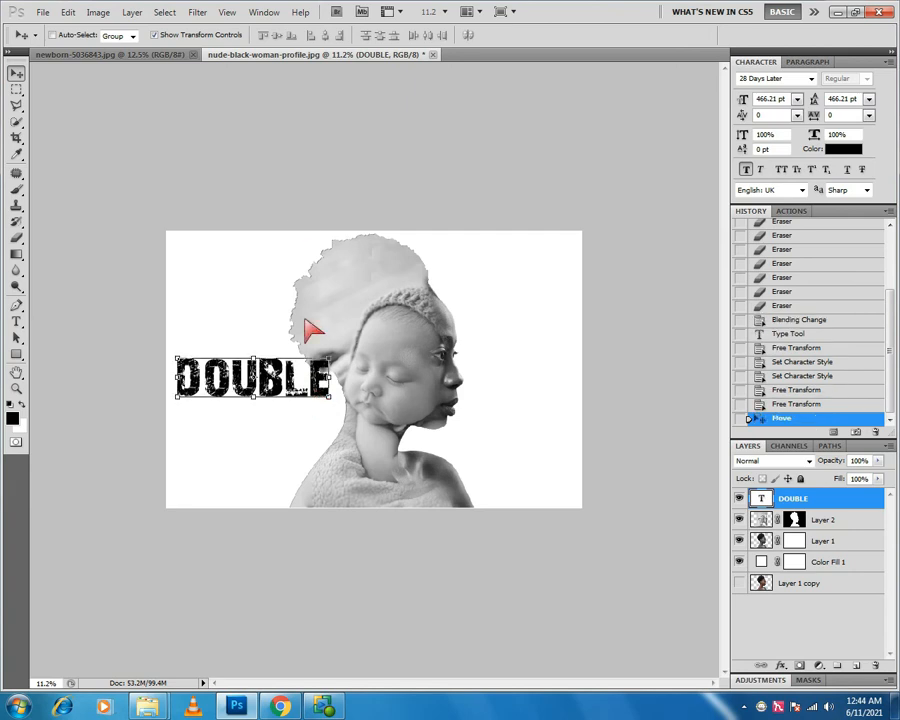
- Copy the newborn photo into the woman's profile document and scale it down over the portrait, covering the baby's face
left_click(118, 55)
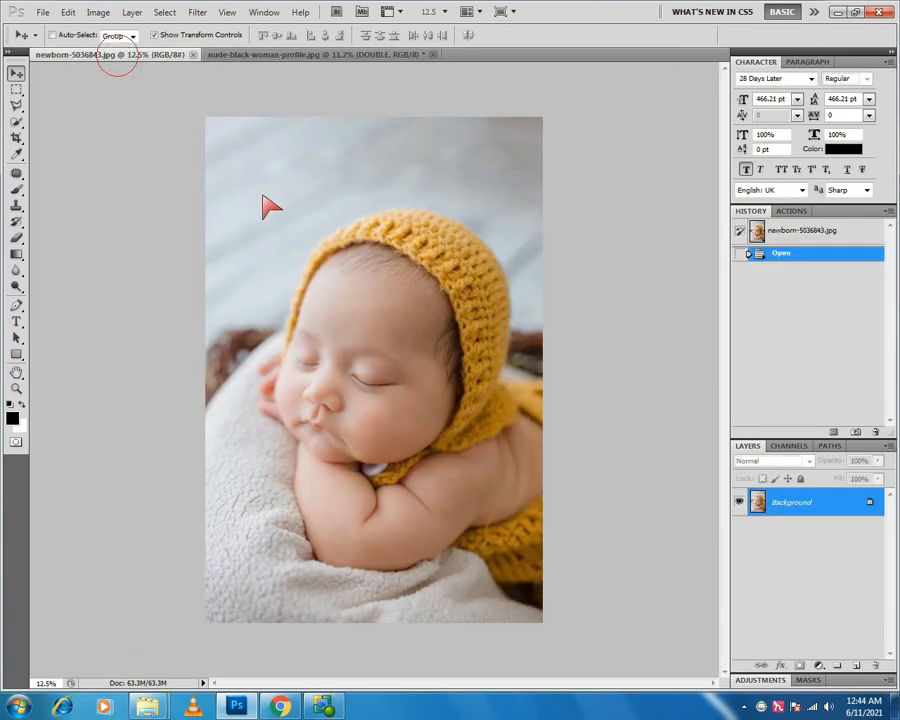
left_click(383, 56)
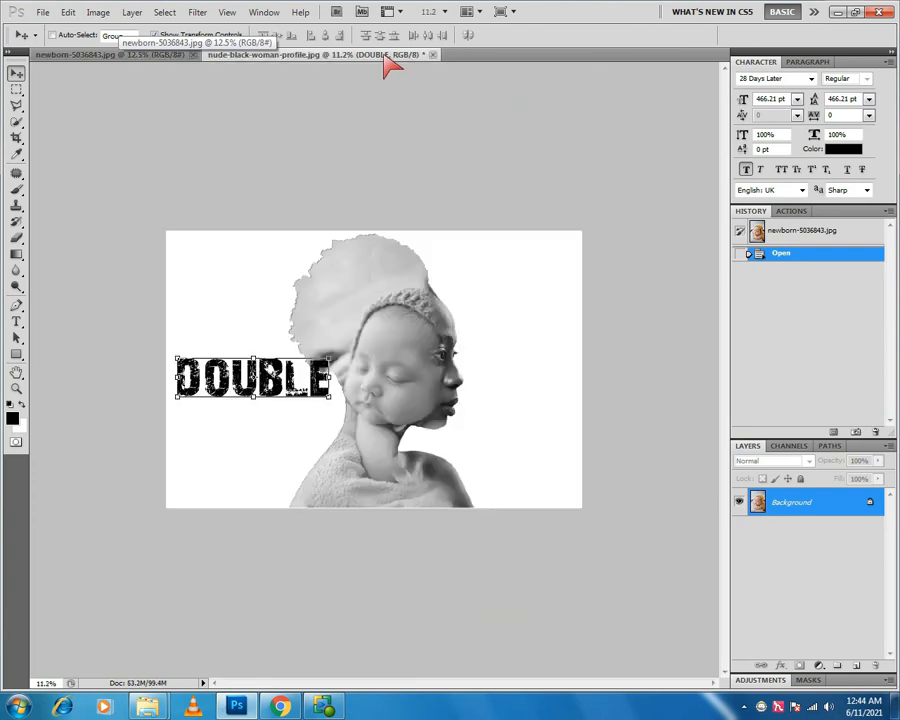
left_click_drag(275, 400, 263, 385)
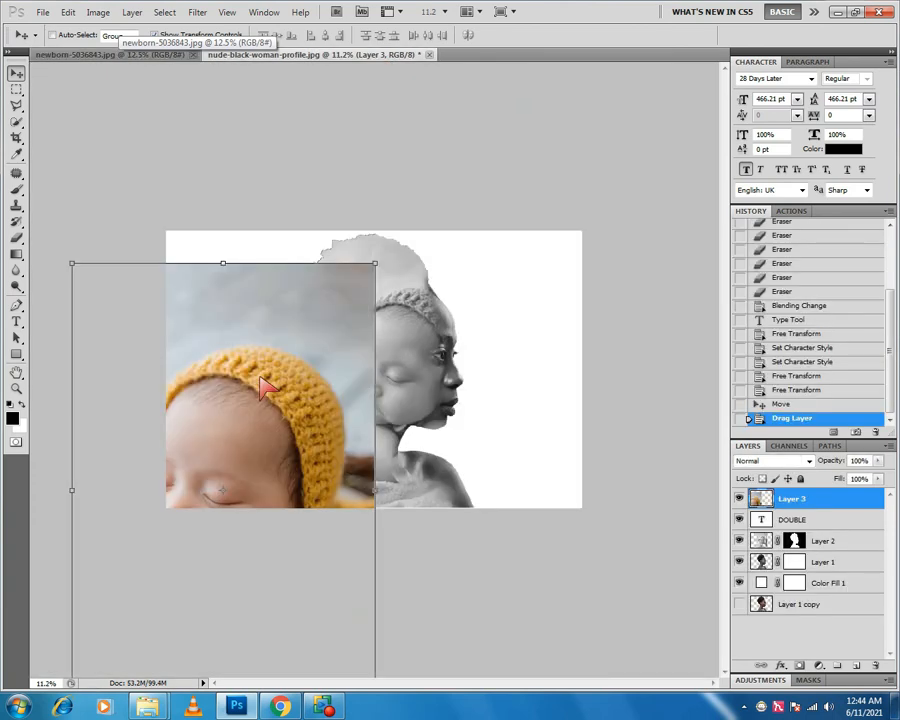
left_click_drag(380, 265, 300, 368)
left_click_drag(256, 466, 372, 366)
key("Return")
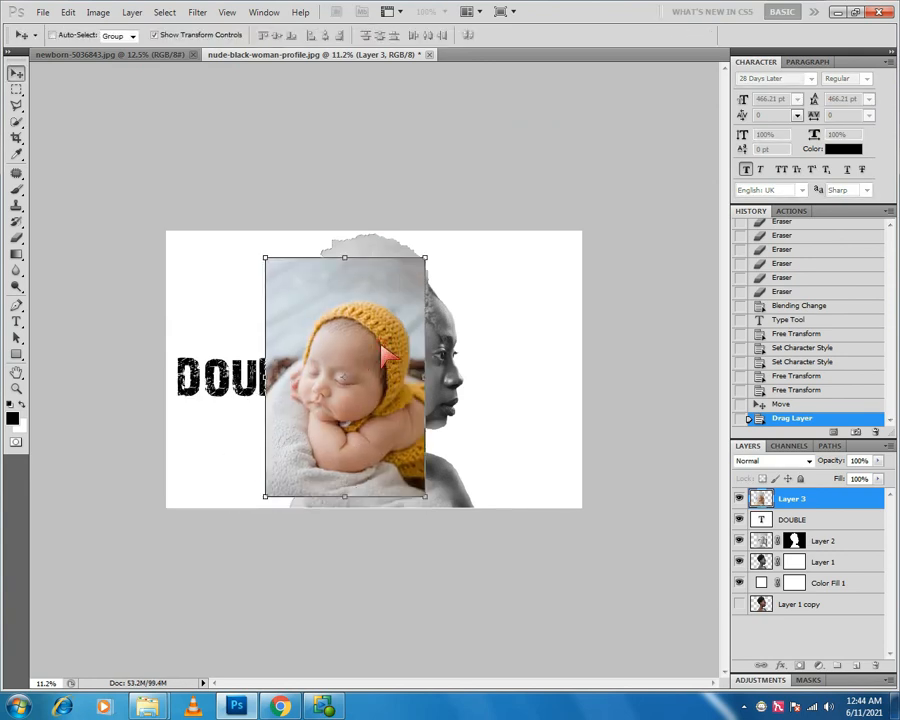
- Trim the colour newborn photo to a horizontal strip across the yellow bonnet and forehead by deleting everything outside it, and deselect
key("m")
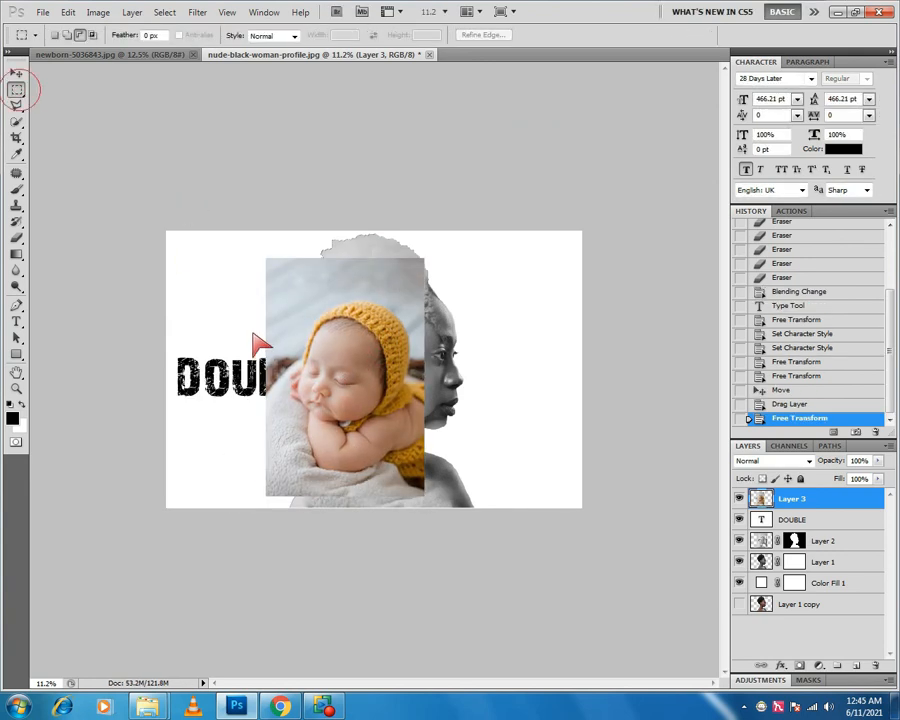
left_click_drag(257, 311, 447, 362)
right_click(410, 344)
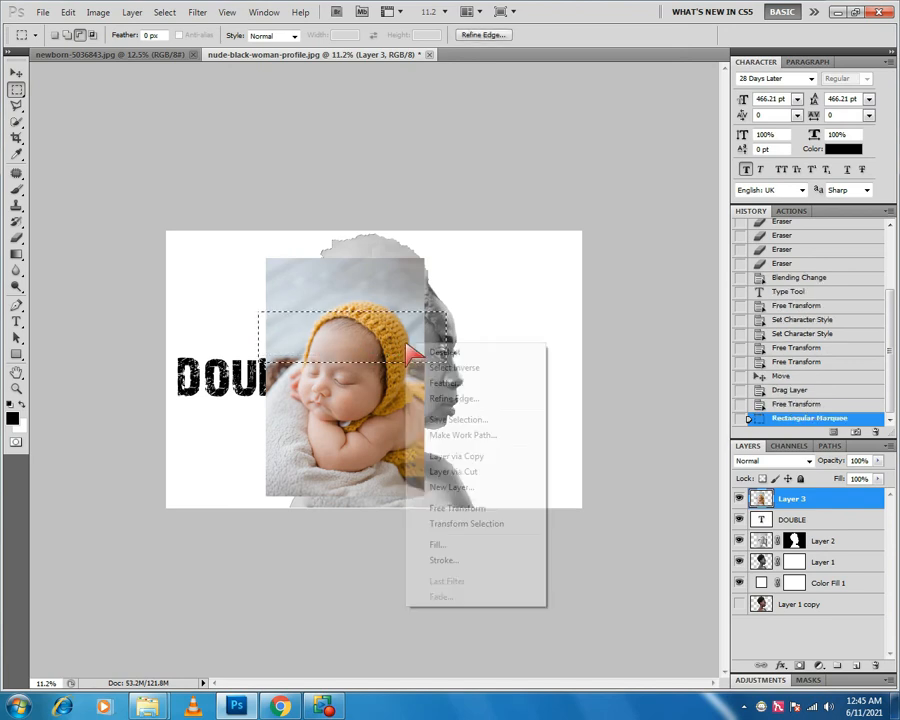
left_click(445, 367)
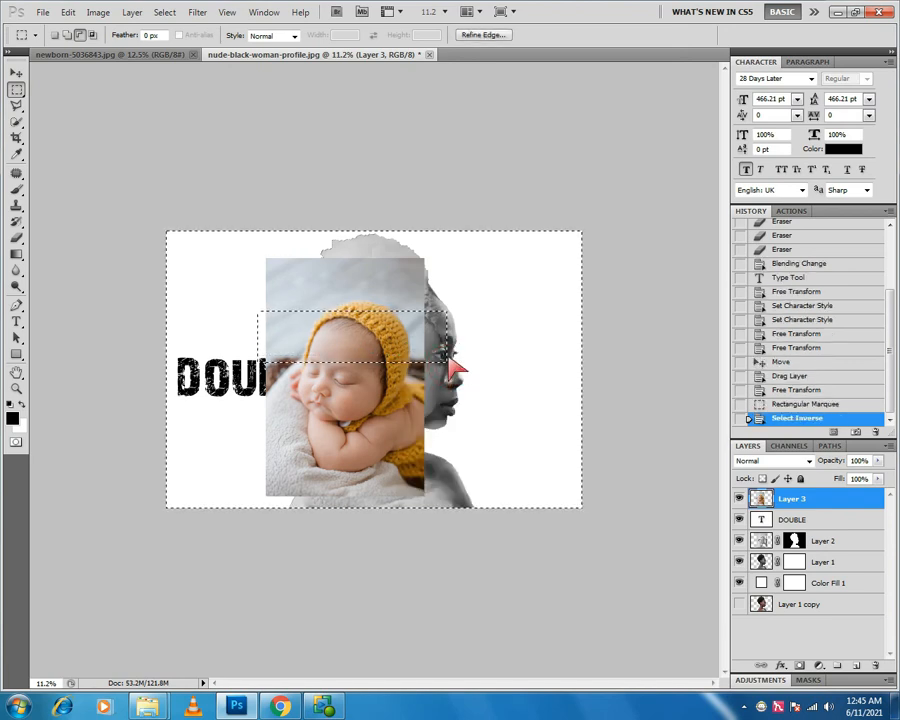
key("Delete")
key("ctrl+d")
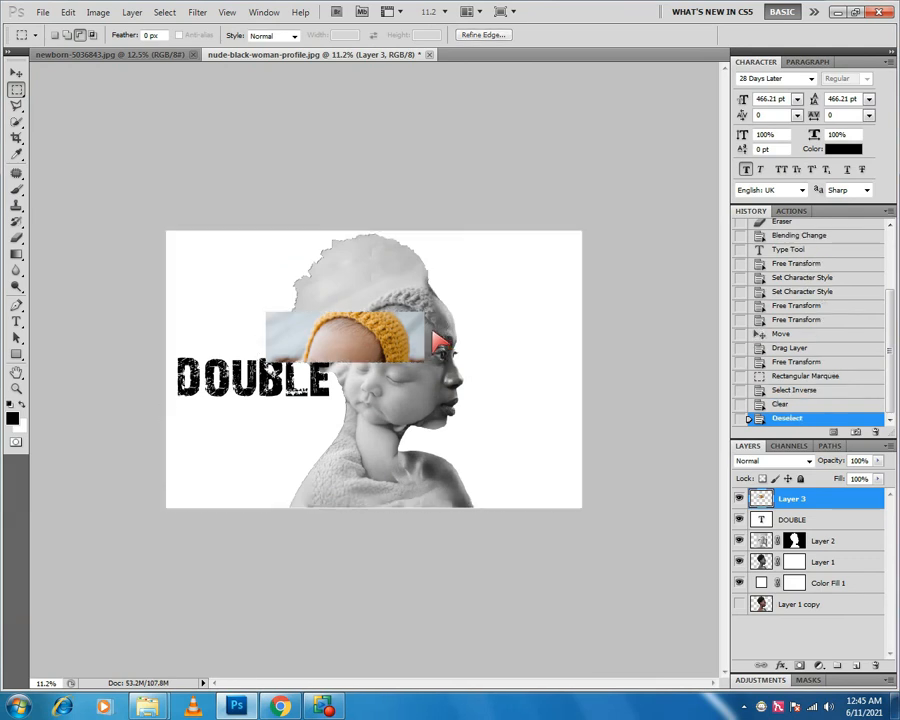
- Move the newborn photo strip over the DOUBLE text and clip it to the text layer
left_click(16, 73)
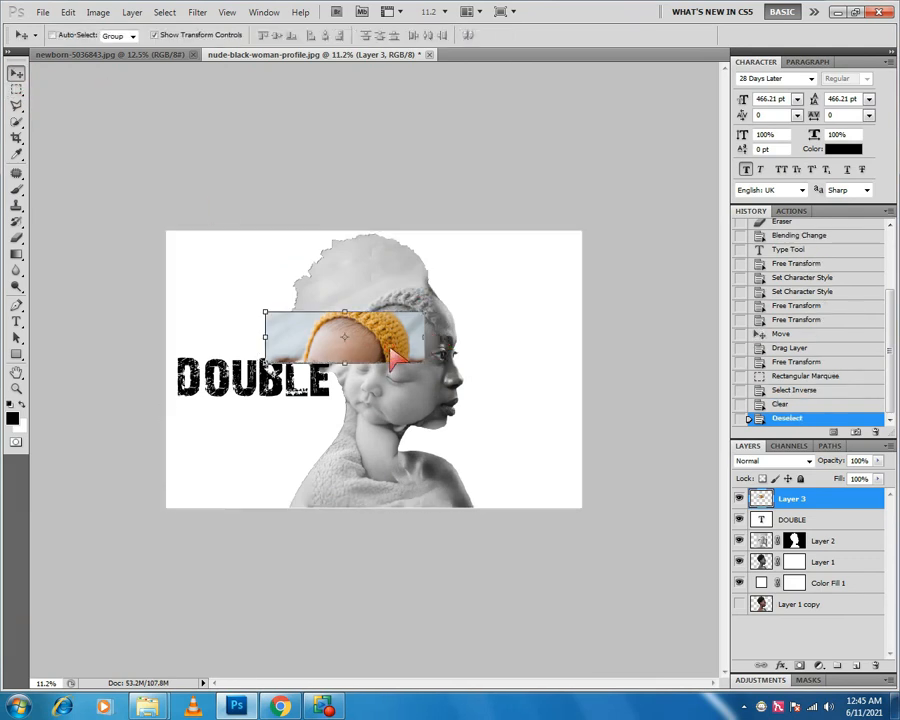
left_click_drag(390, 348, 299, 388)
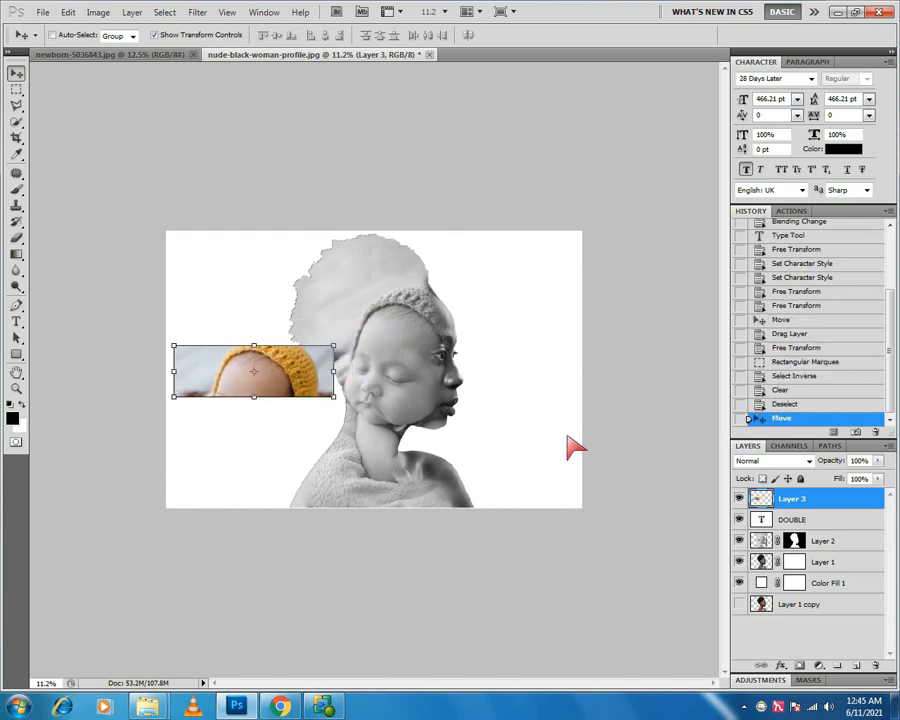
left_click(856, 519, "shift")
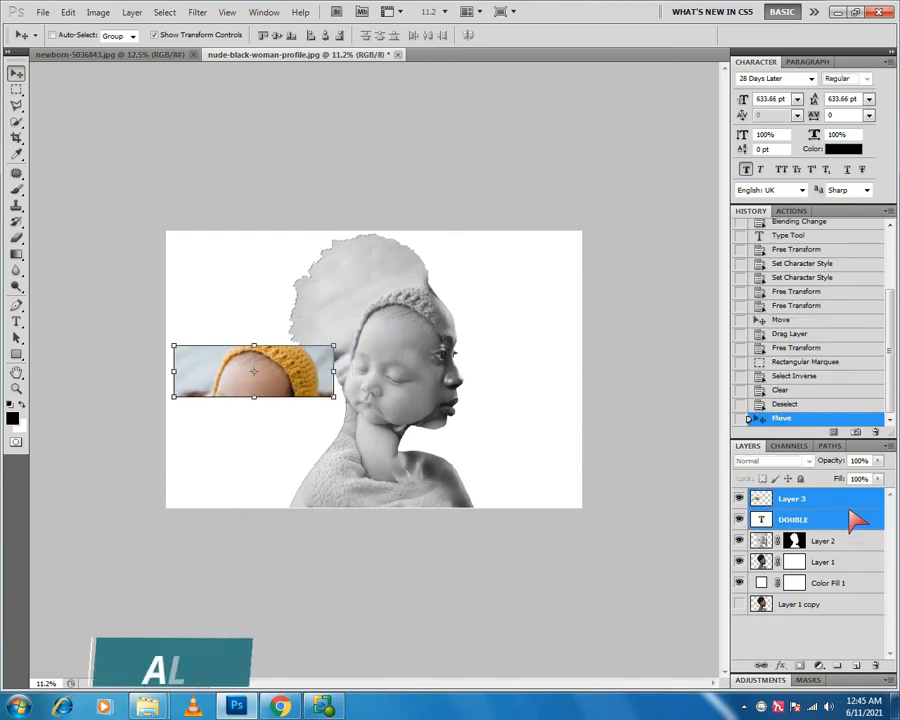
left_click(856, 517, "alt")
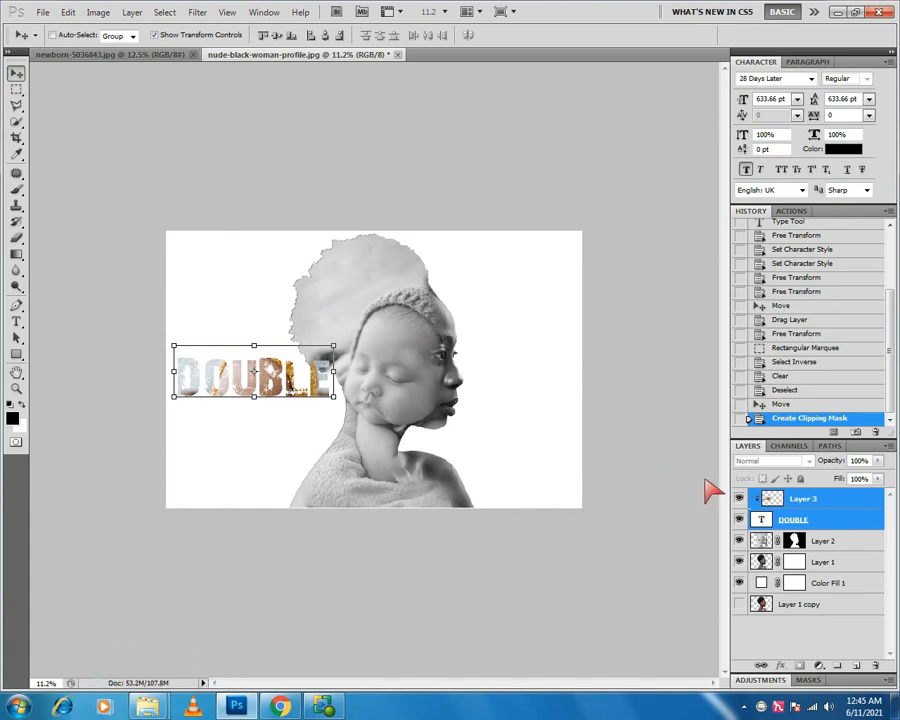
- Add the text exposure in the Arayara demo font beneath DOUBLE and enlarge it to about 821 pt
key("t")
left_click(845, 520)
left_click(560, 365)
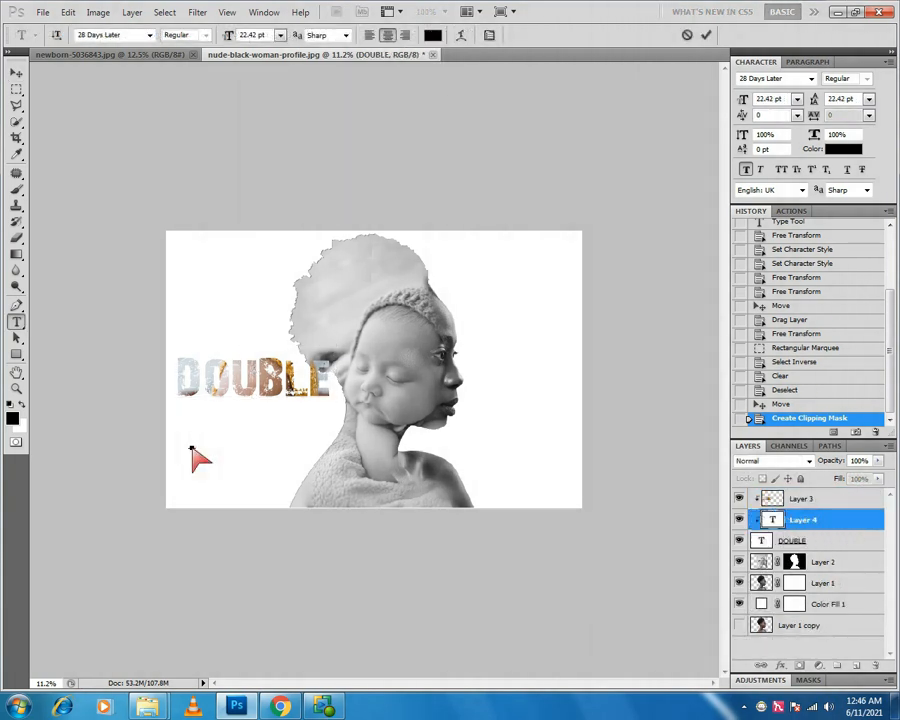
left_click(16, 75)
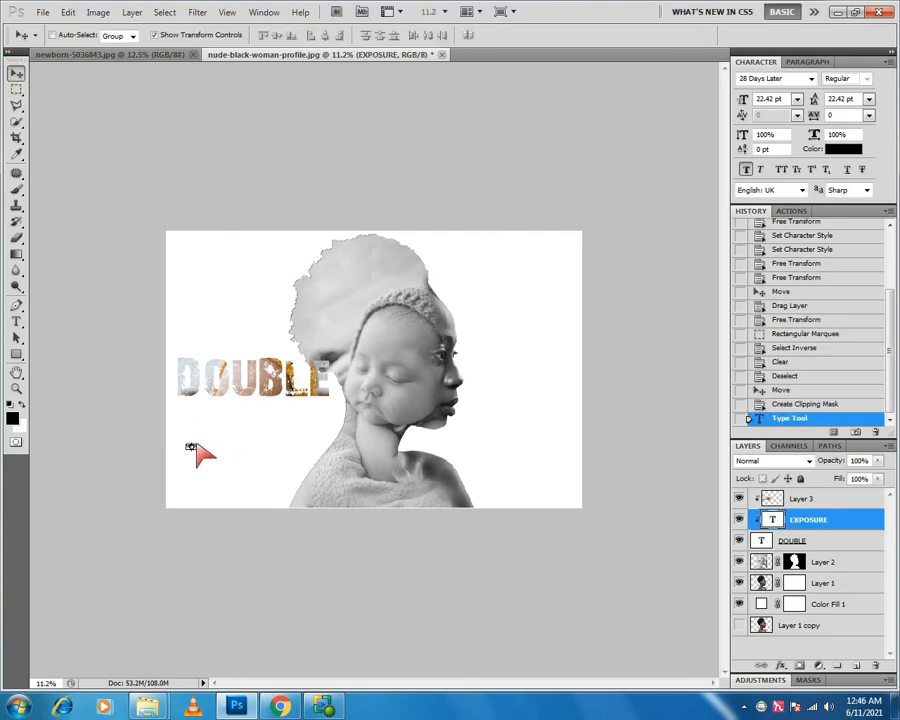
key("ctrl+t")
left_click_drag(197, 447, 322, 406)
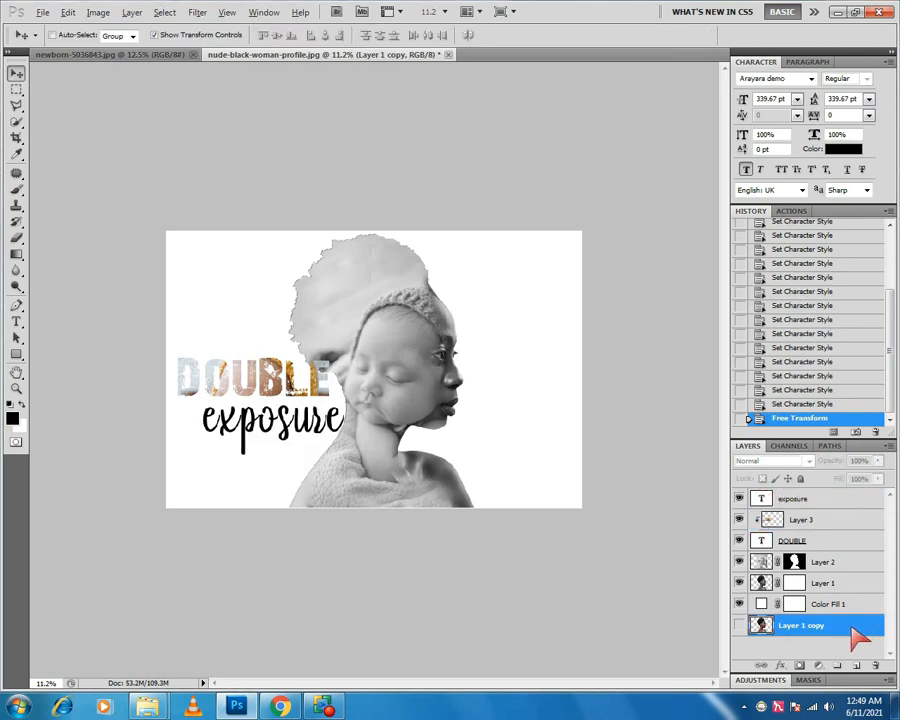
- Duplicate the hidden colour portrait Layer 1 copy above all layers, make the duplicate visible and scale it to 92.74%
left_click_drag(860, 637, 857, 508)
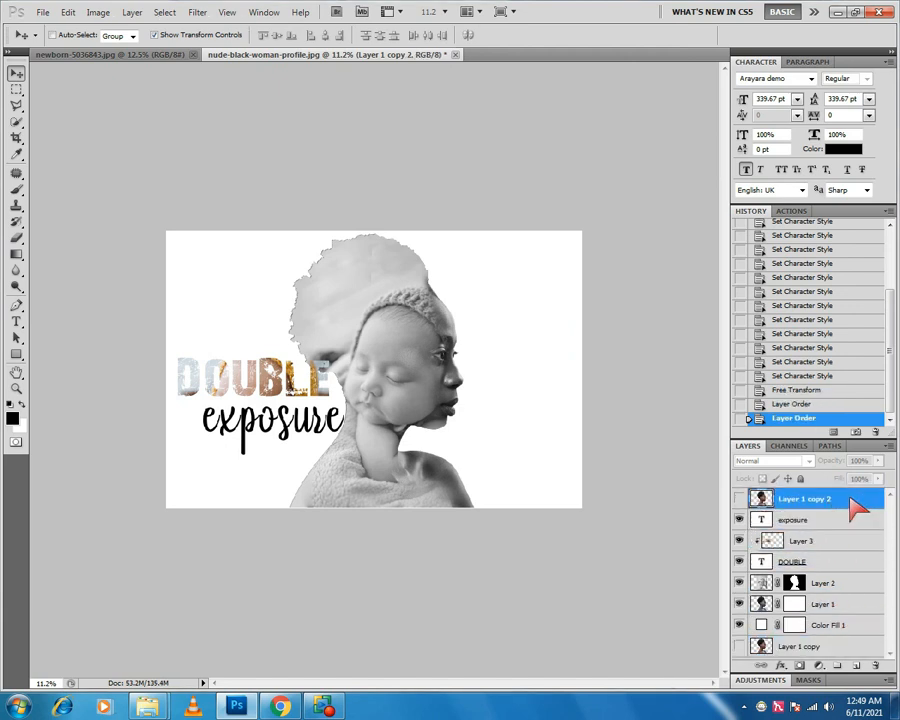
left_click(740, 499)
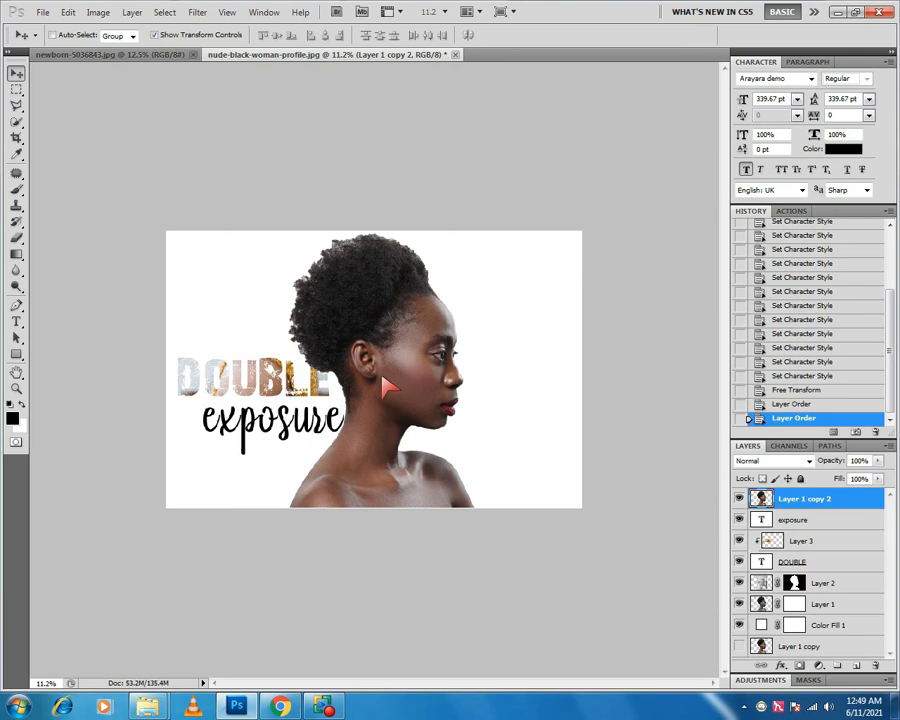
left_click(16, 72)
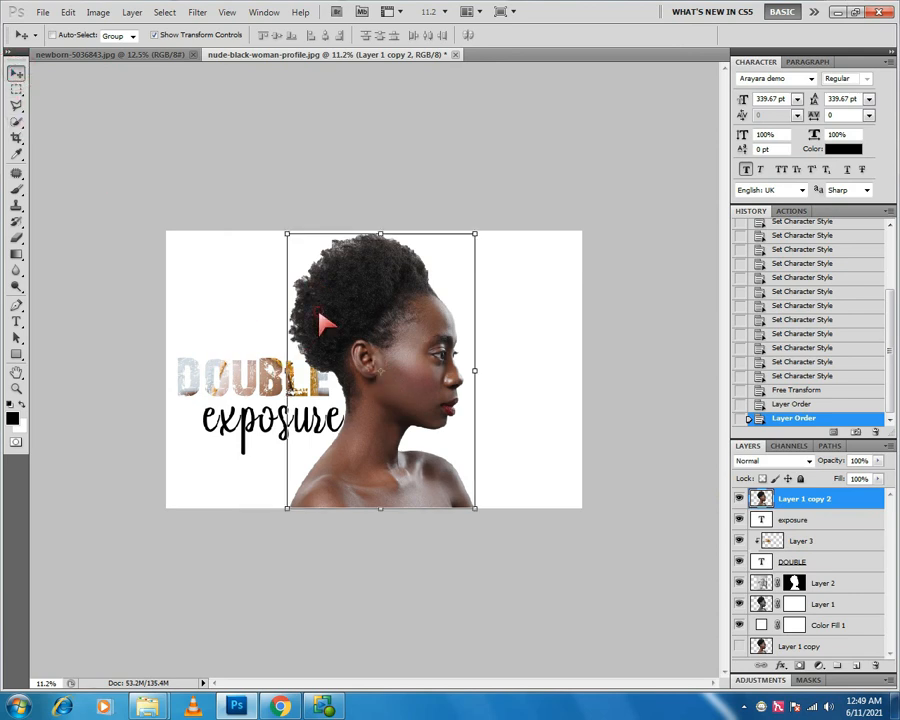
left_click_drag(474, 234, 467, 243)
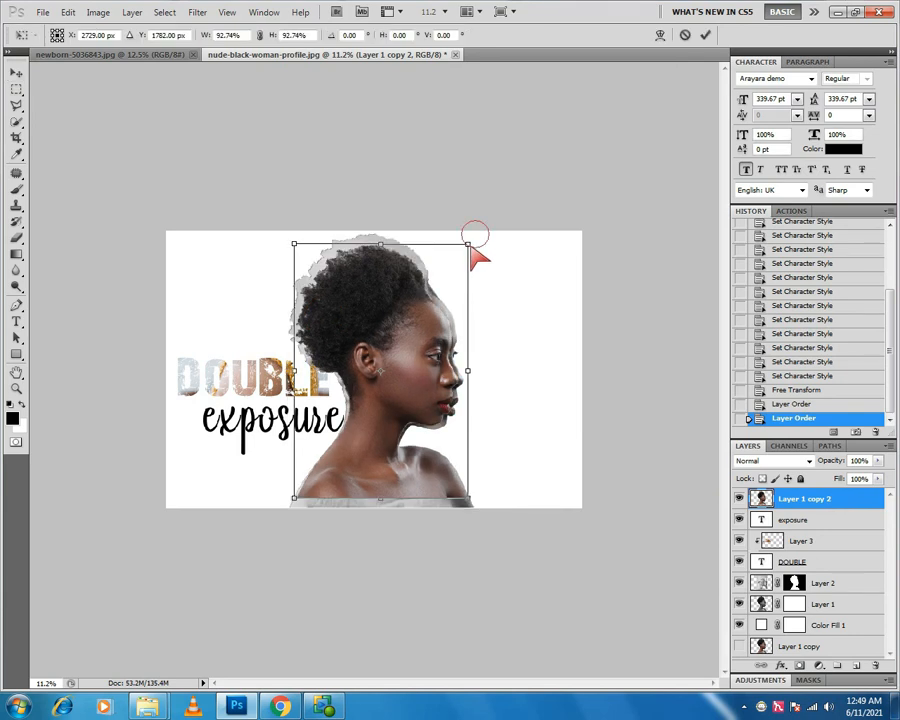
key("Return")
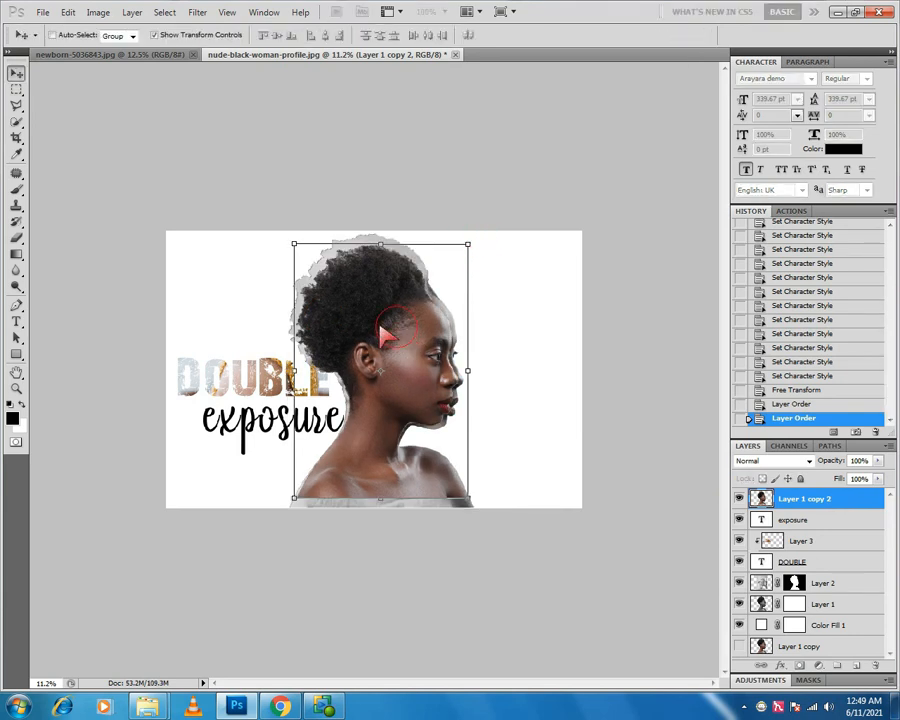
- Trim the duplicated colour portrait to a horizontal strip across the mouth and neck by deleting everything outside it, and deselect
left_click(16, 89)
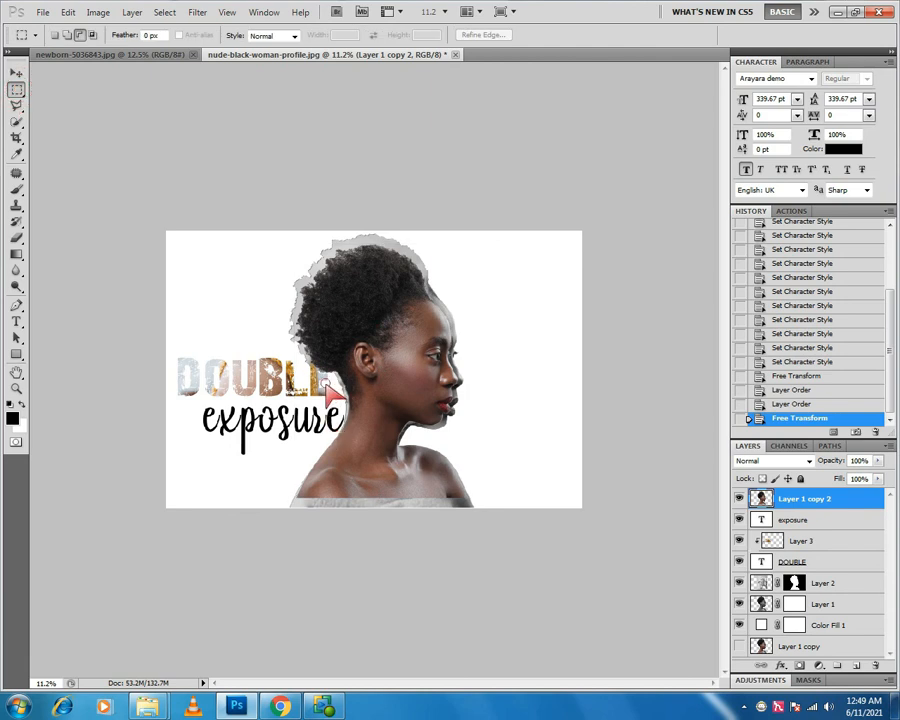
left_click_drag(326, 383, 487, 420)
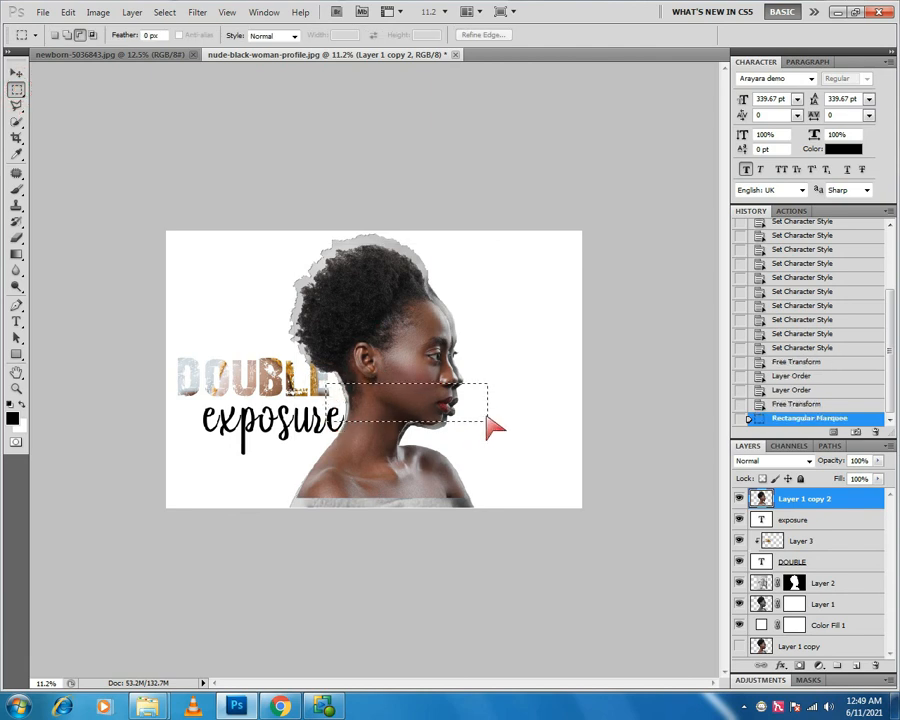
right_click(462, 404)
left_click(458, 425)
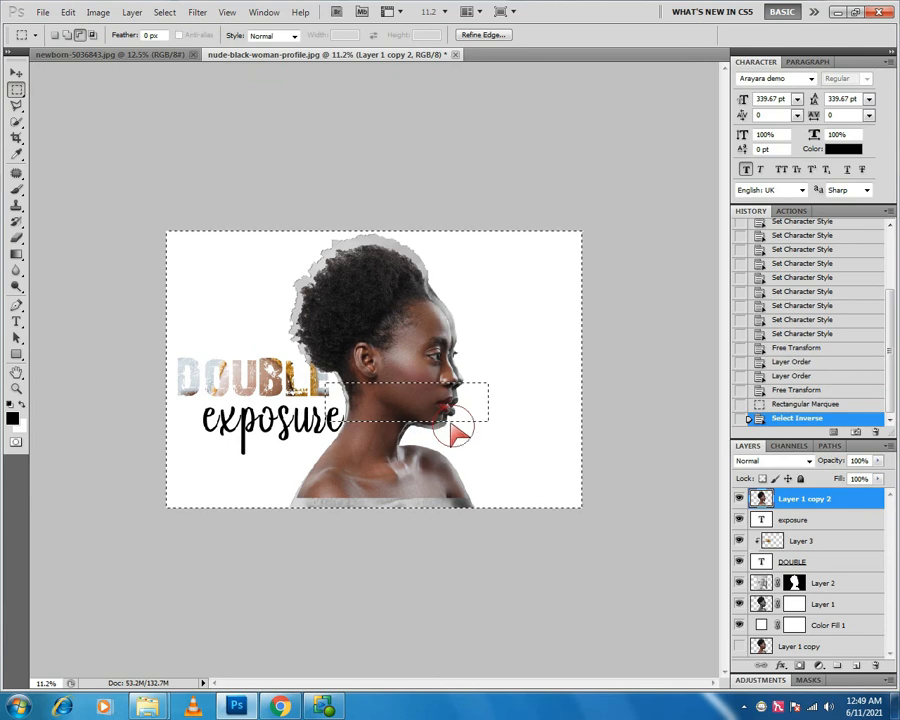
key("Delete")
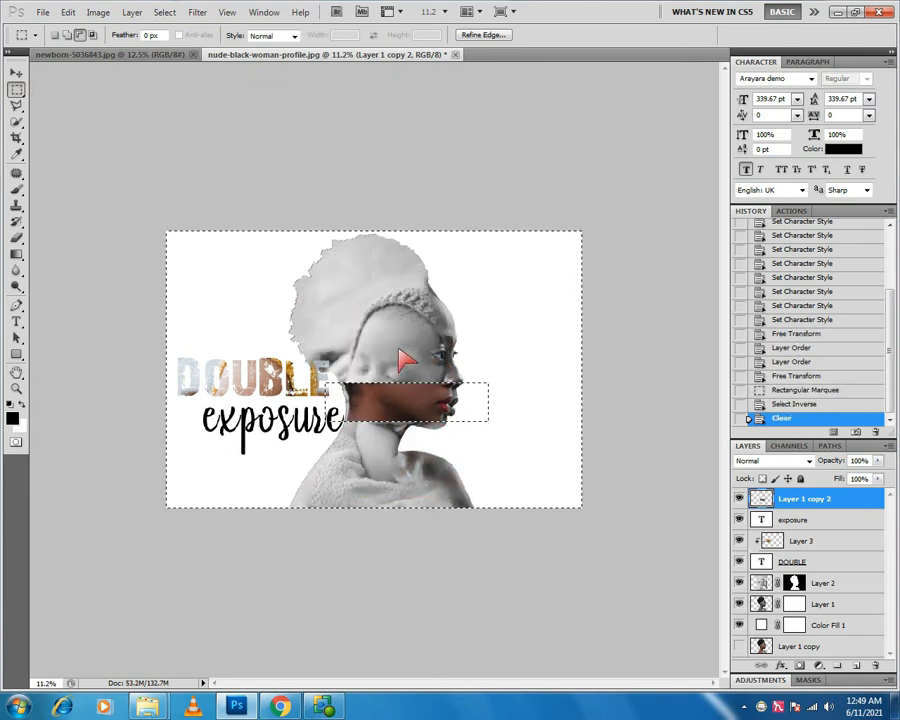
key("ctrl+d")
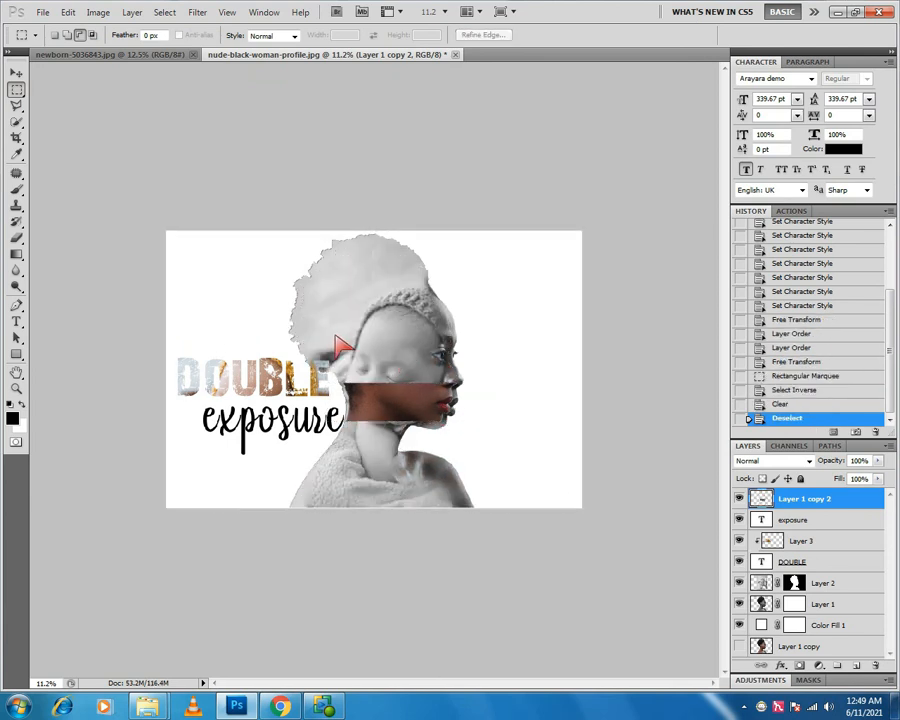
- Place the colour portrait strip over the exposure text at 151.75% scale and clip it to that text layer
left_click(16, 72)
left_click_drag(420, 410, 256, 424)
key("ctrl+t")
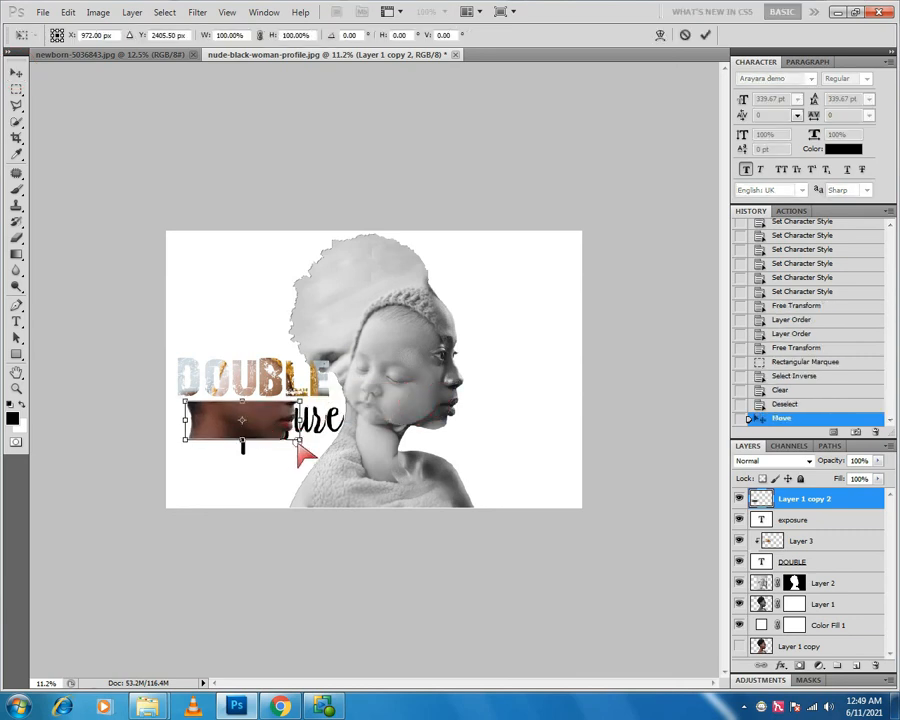
left_click_drag(302, 452, 360, 462)
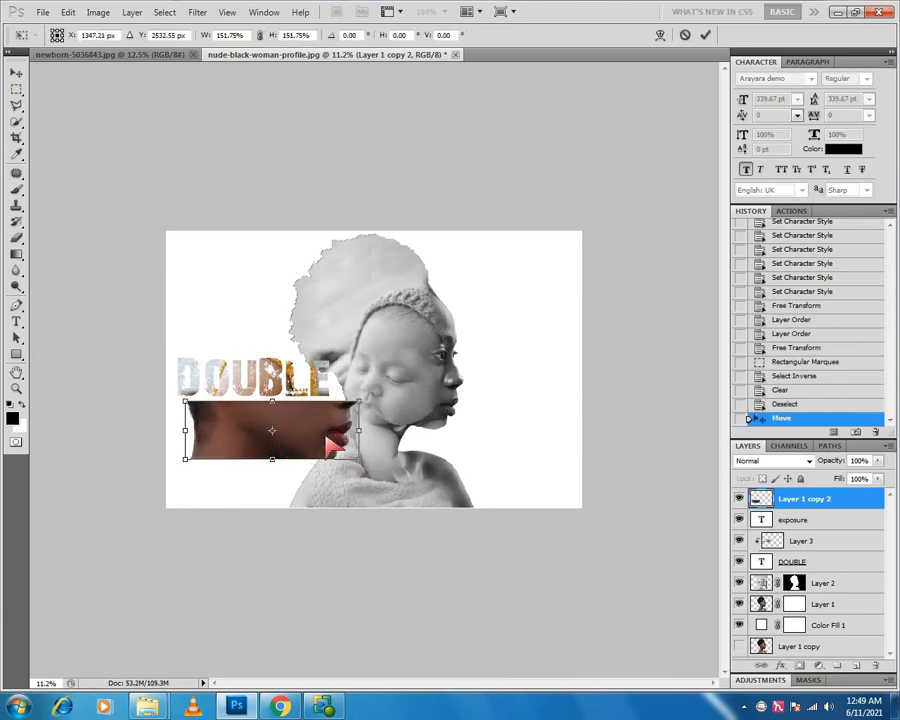
double_click(333, 440)
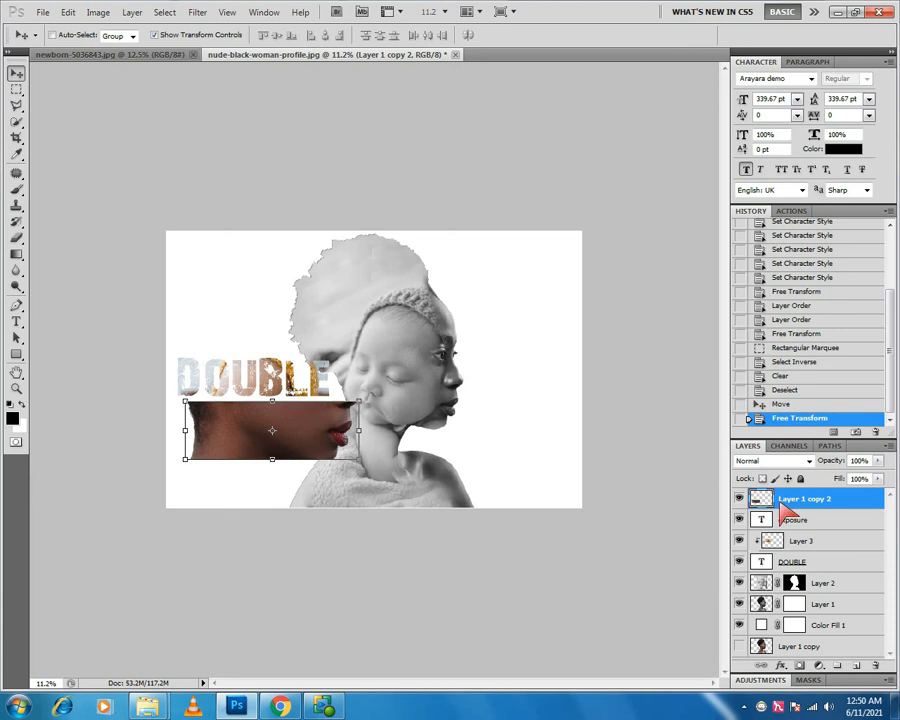
left_click(839, 510, "alt")
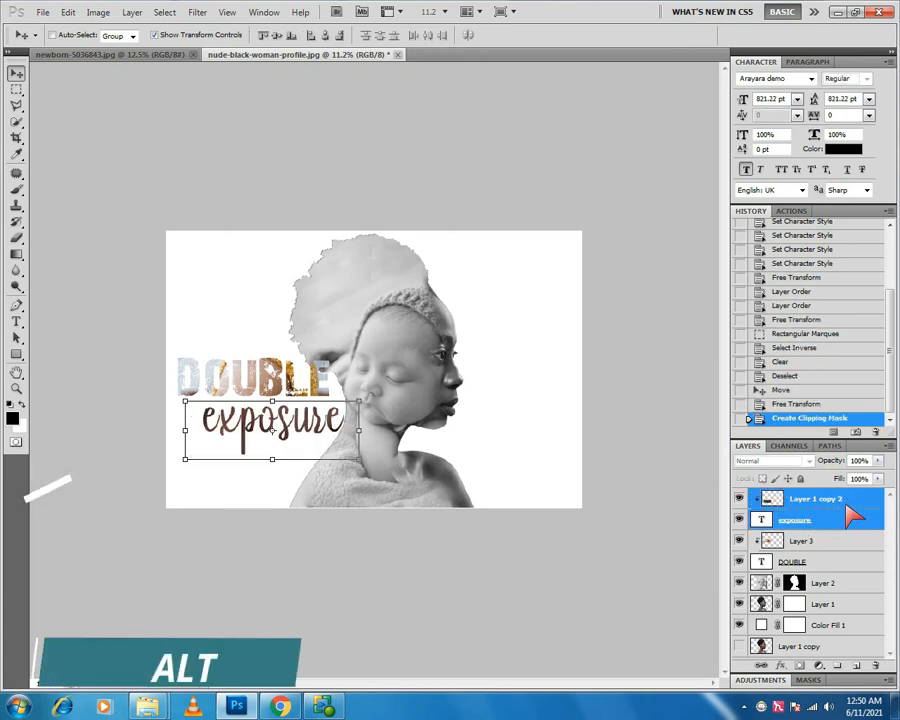
left_click(828, 500)
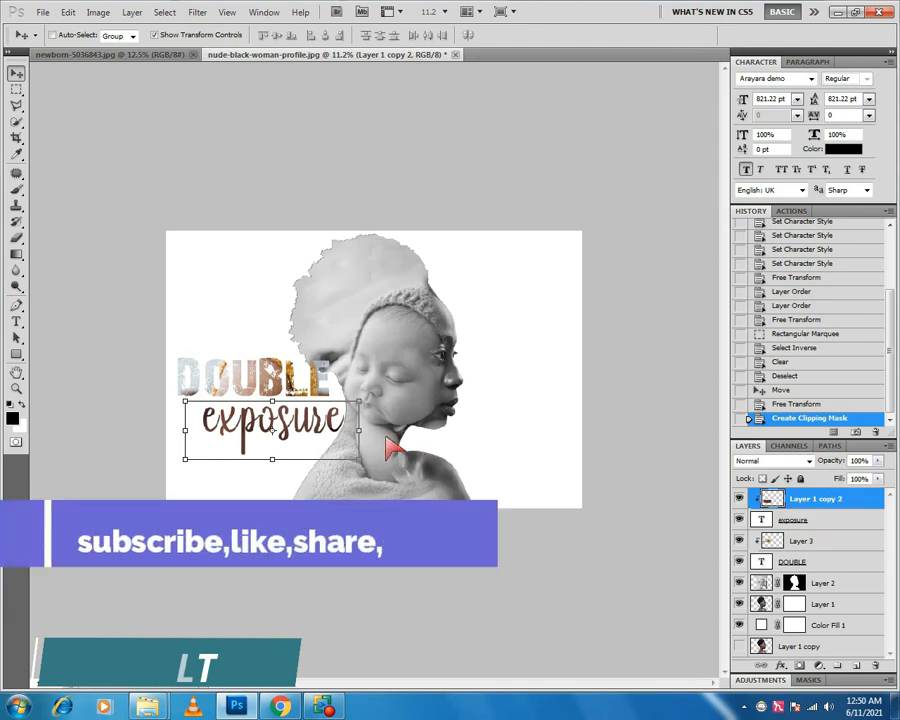